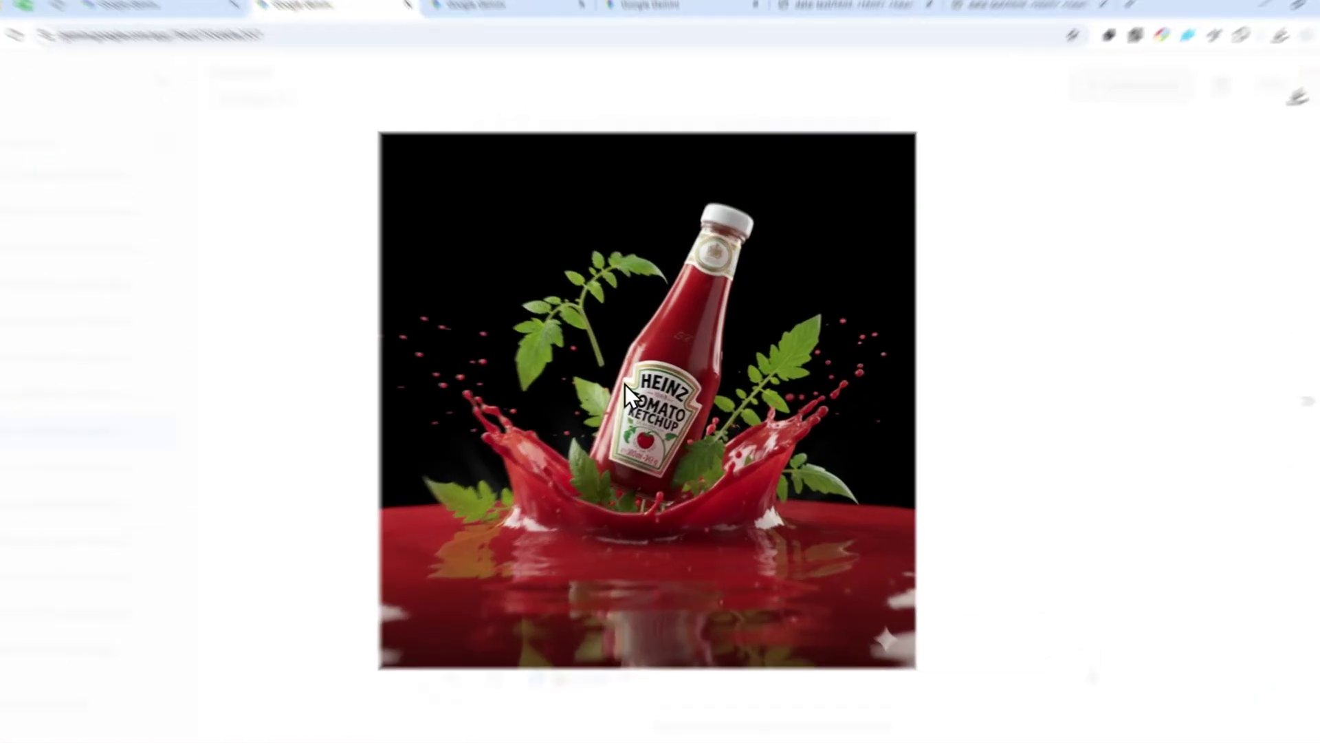
Compare the FROM VINE TO DINE and distressed ketchup variants, then load Gemini in a new tab.
click(749, 412)
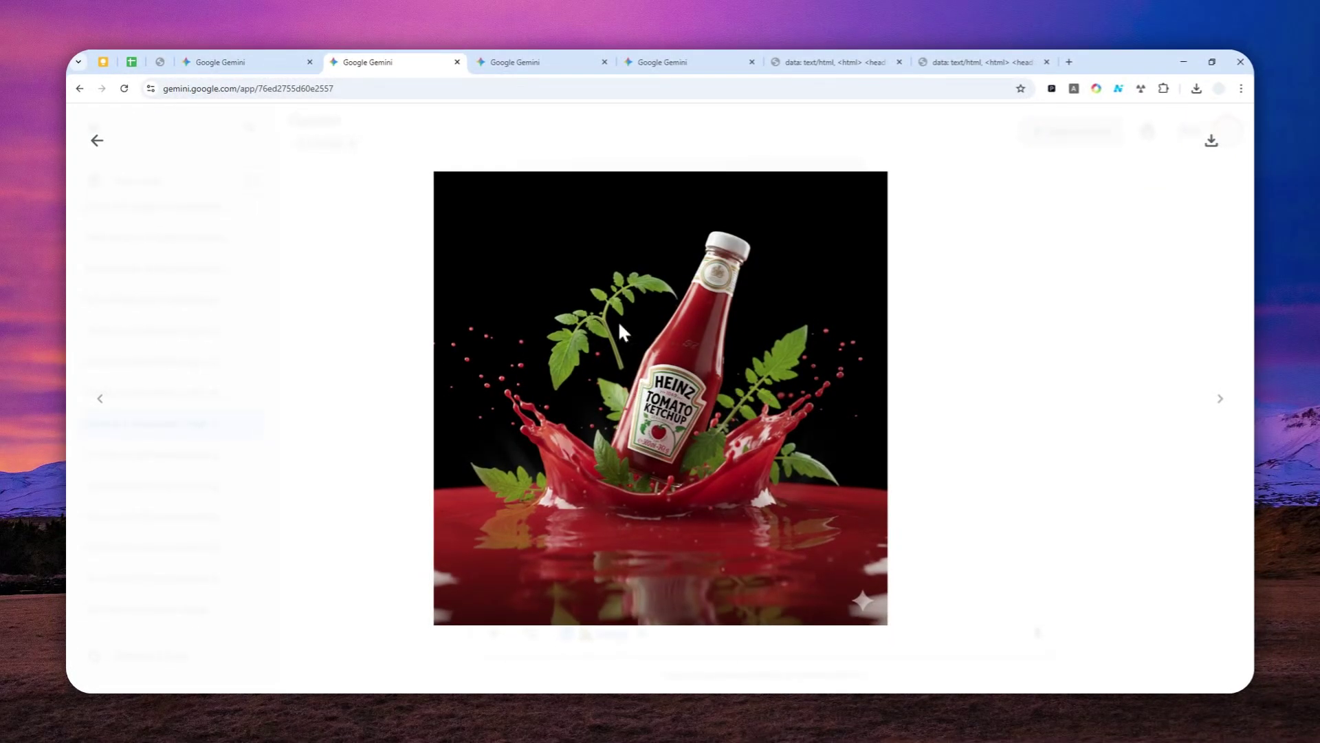
click(545, 61)
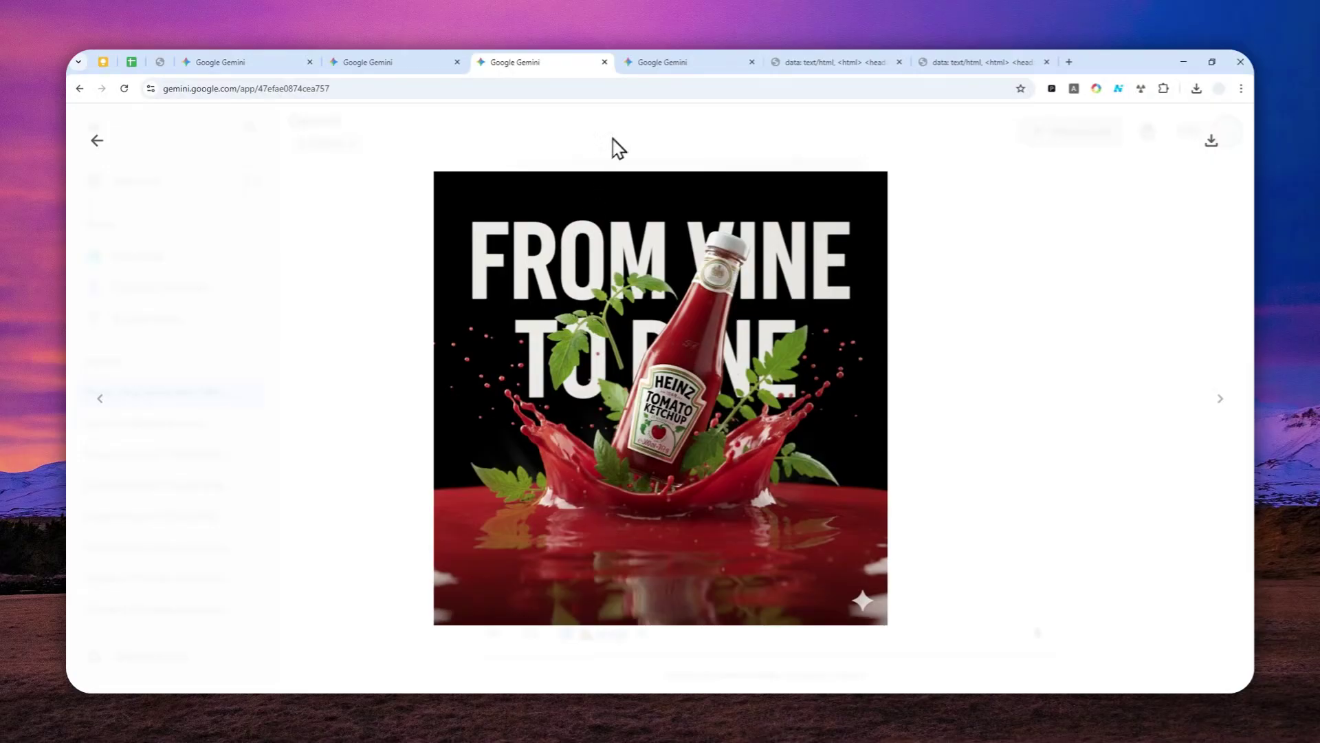
click(659, 61)
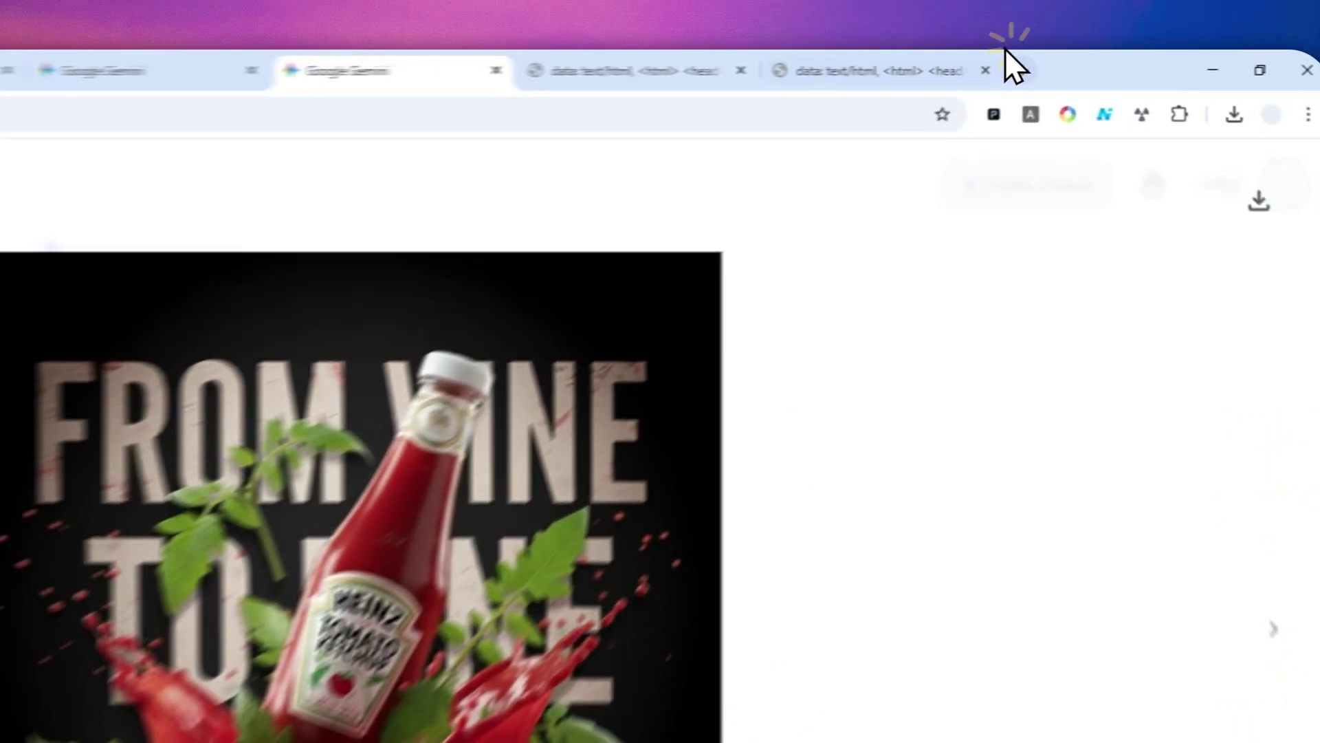
click(1068, 62)
text(gemini.google.com/app)
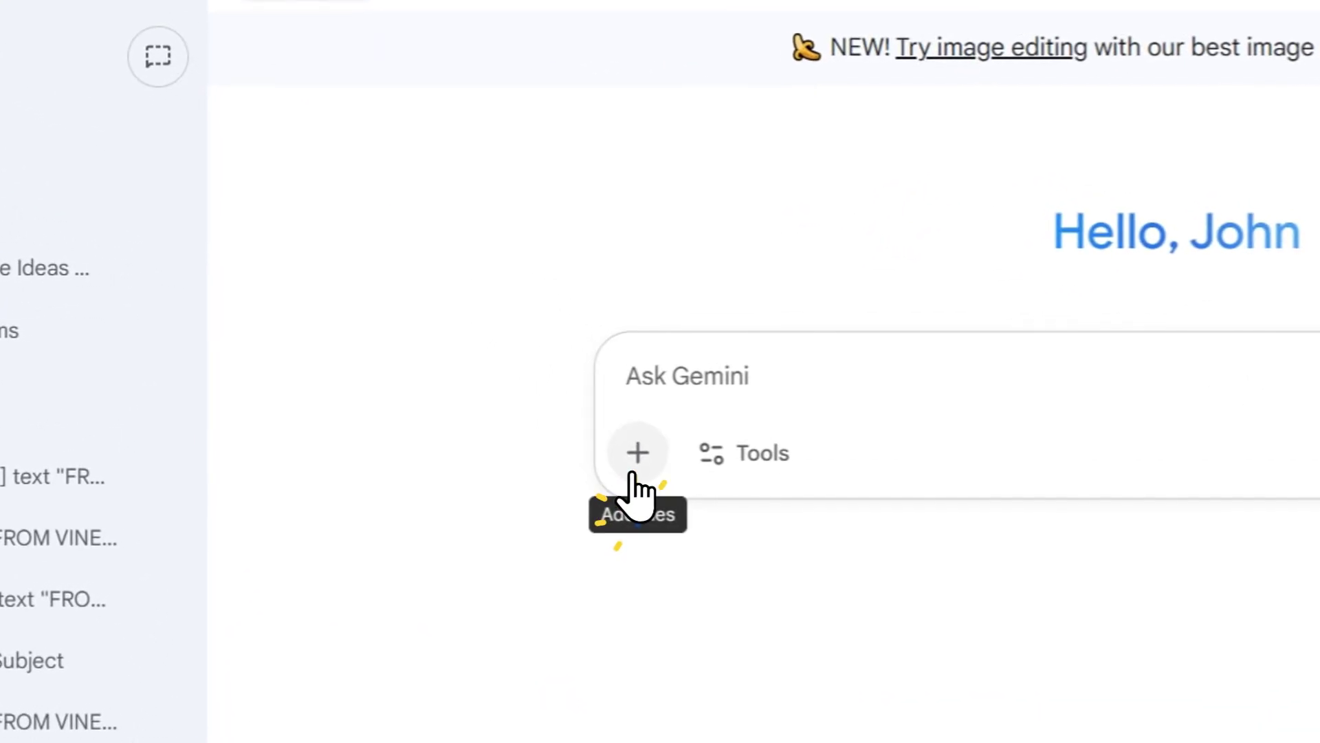
Upload musician-9727163_1280 from Downloads as an attachment to the Gemini prompt.
click(494, 417)
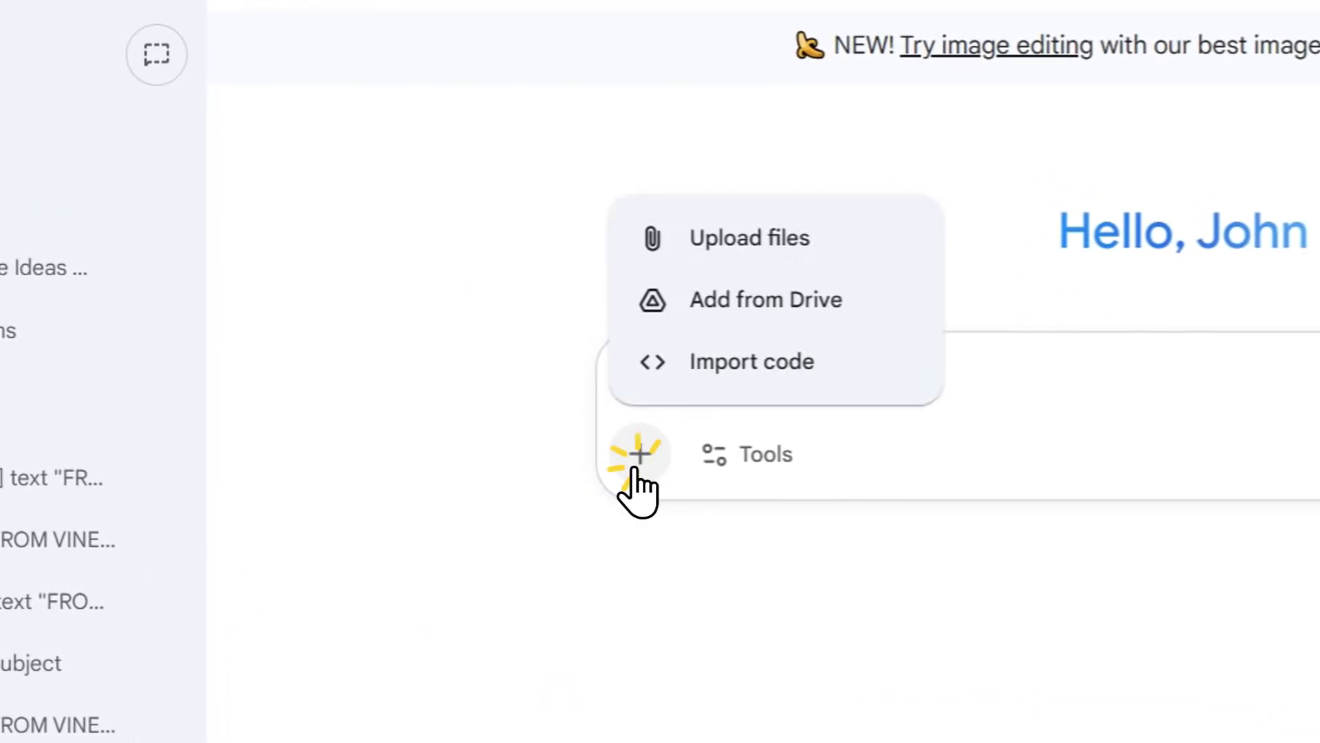
click(719, 237)
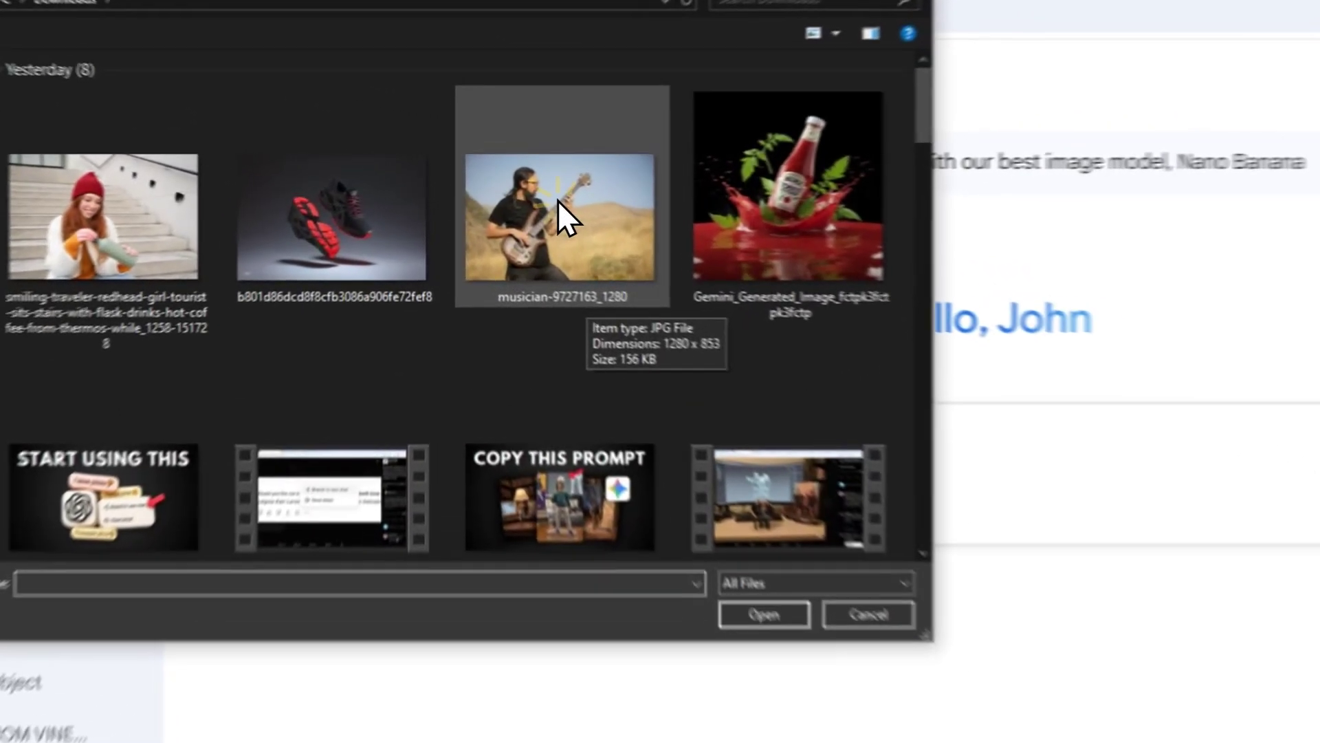
click(512, 199)
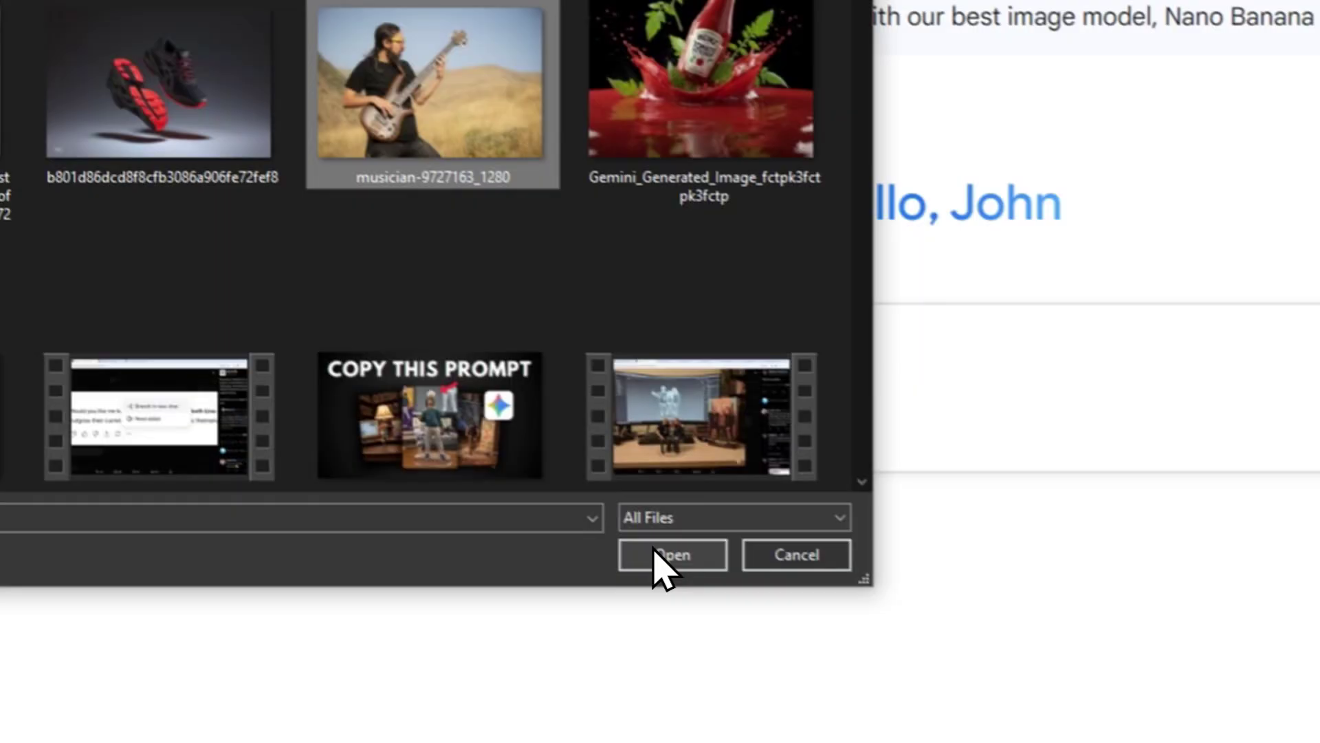
click(824, 692)
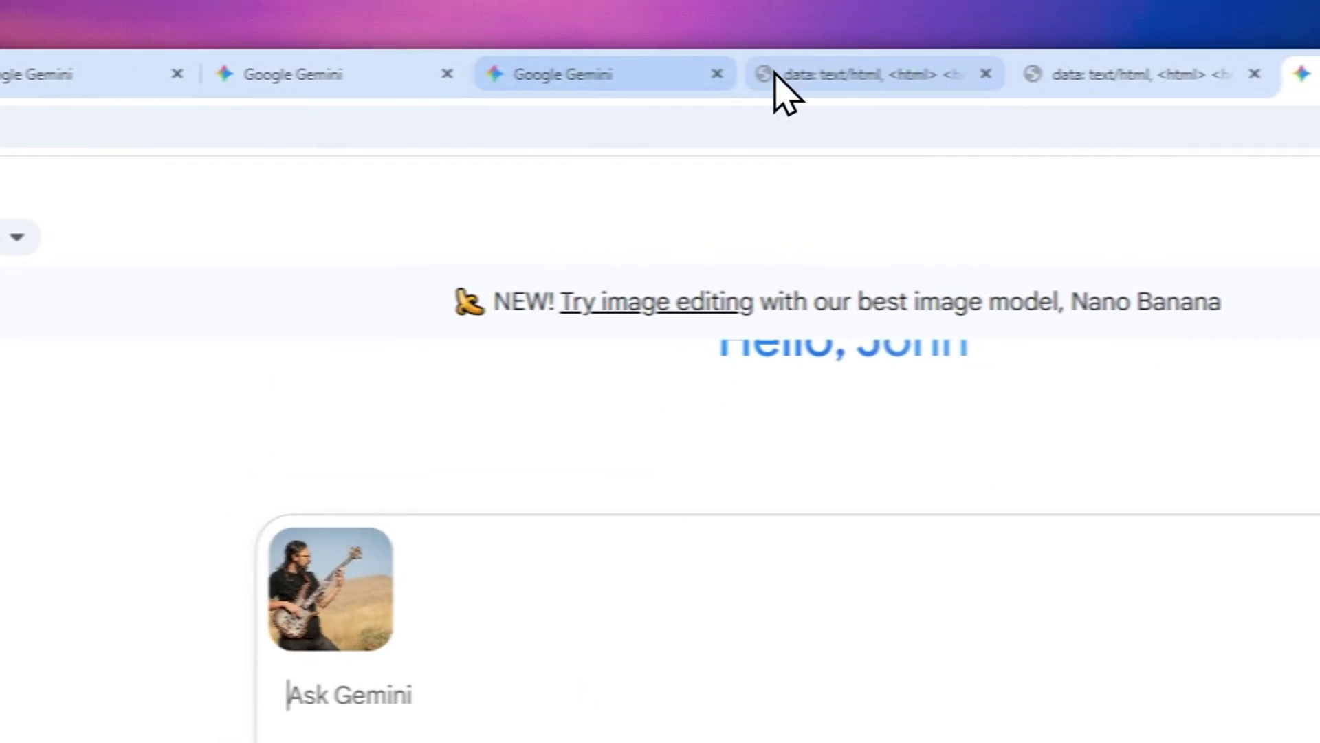
Select the Simple Variation prompt paragraph on the saved-prompts page.
click(835, 65)
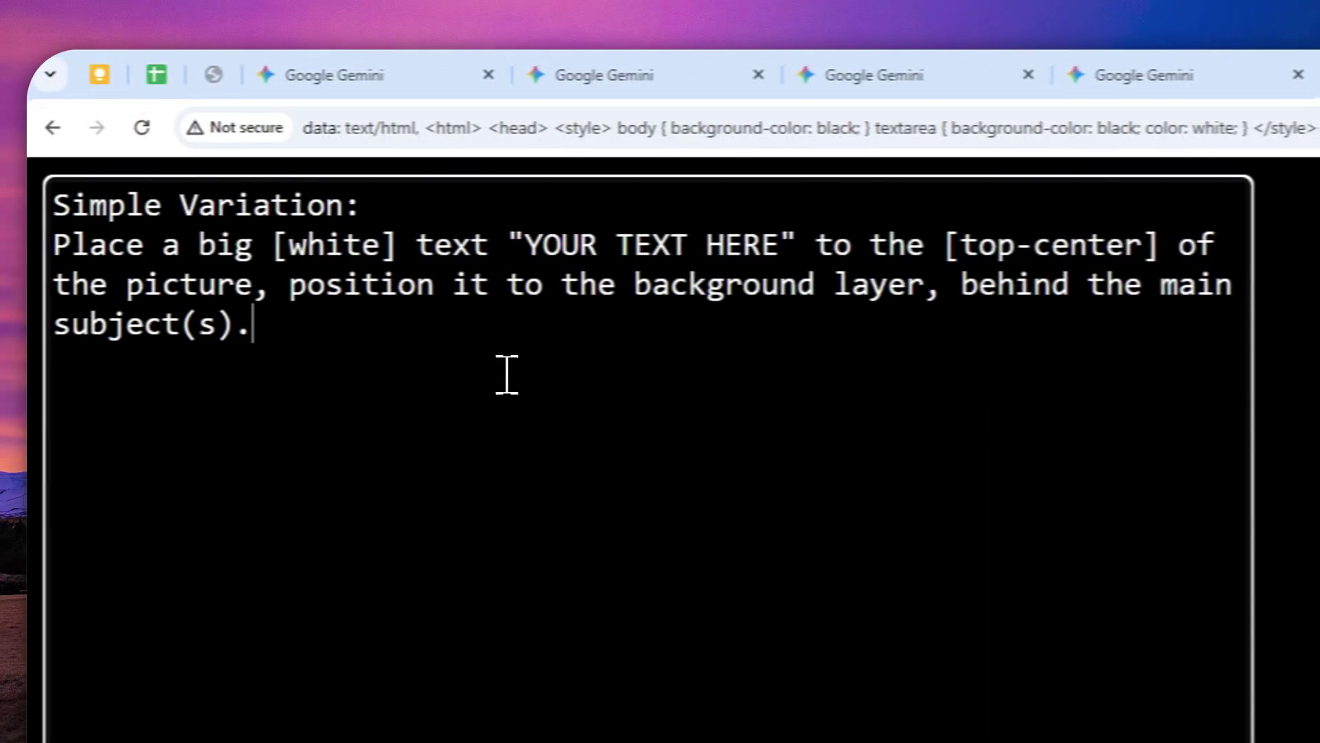
click(404, 367)
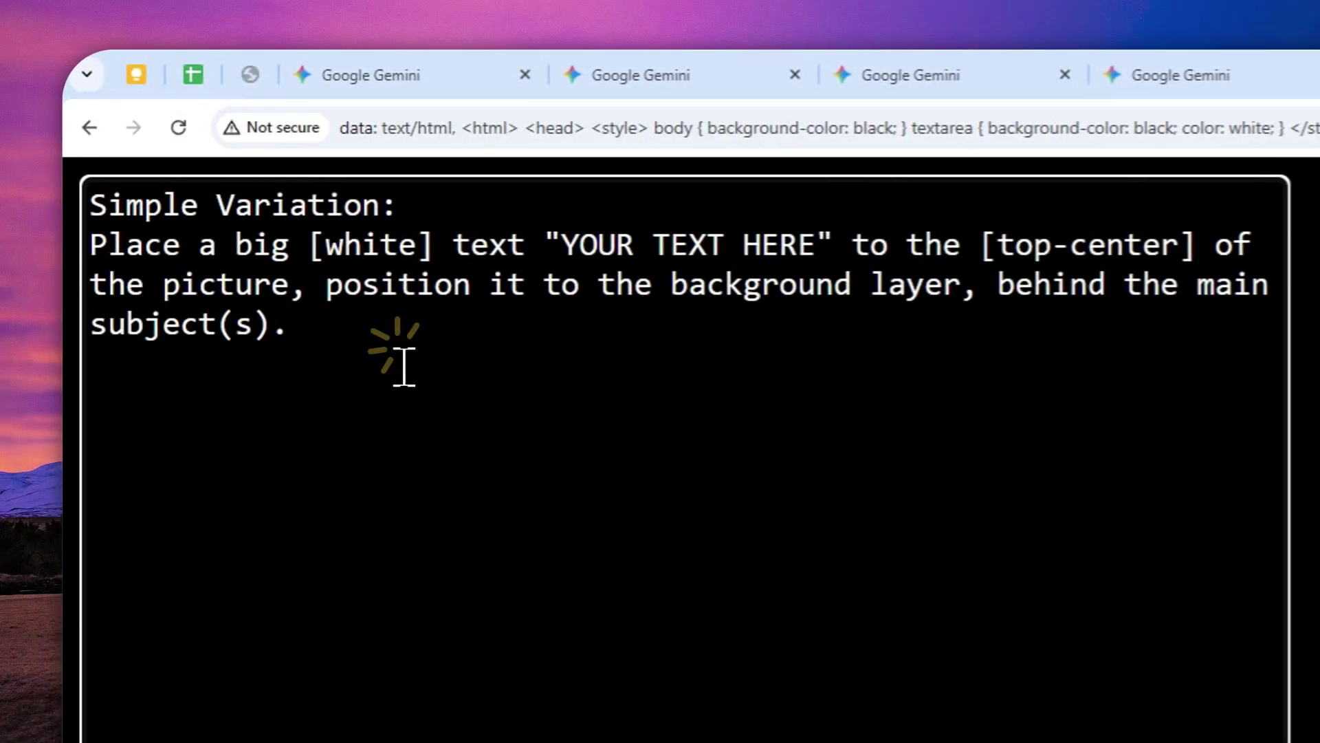
drag(405, 367, 64, 235)
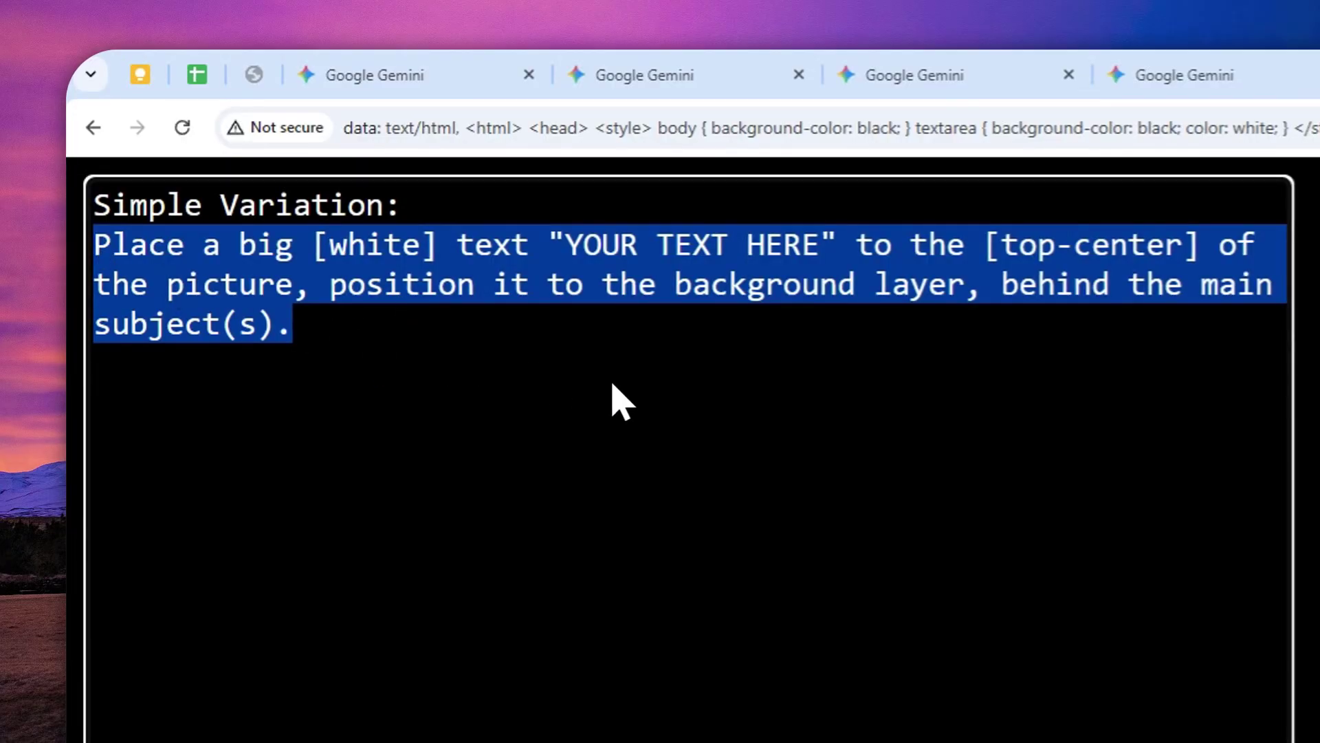
Revisit the original, FROM VINE TO DINE and distressed ketchup results, then bring up the copy menu for the prompt.
click(887, 68)
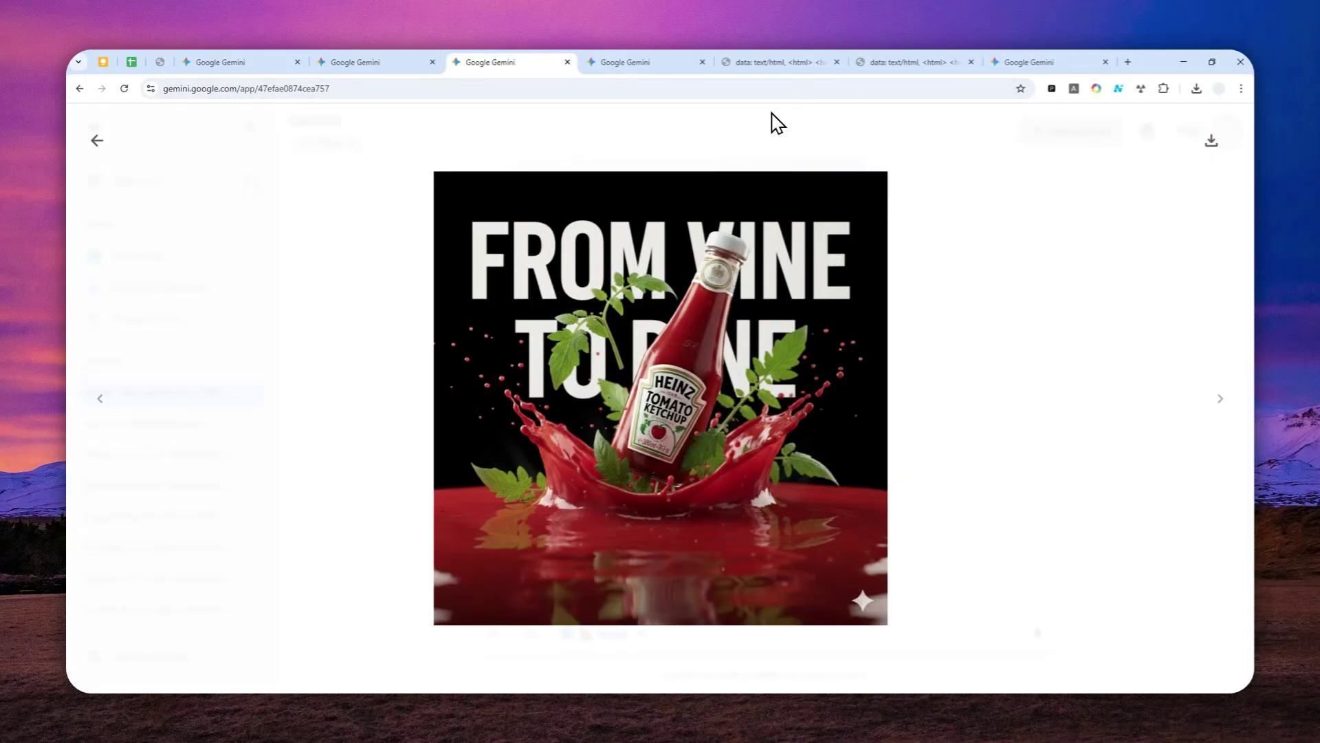
click(890, 60)
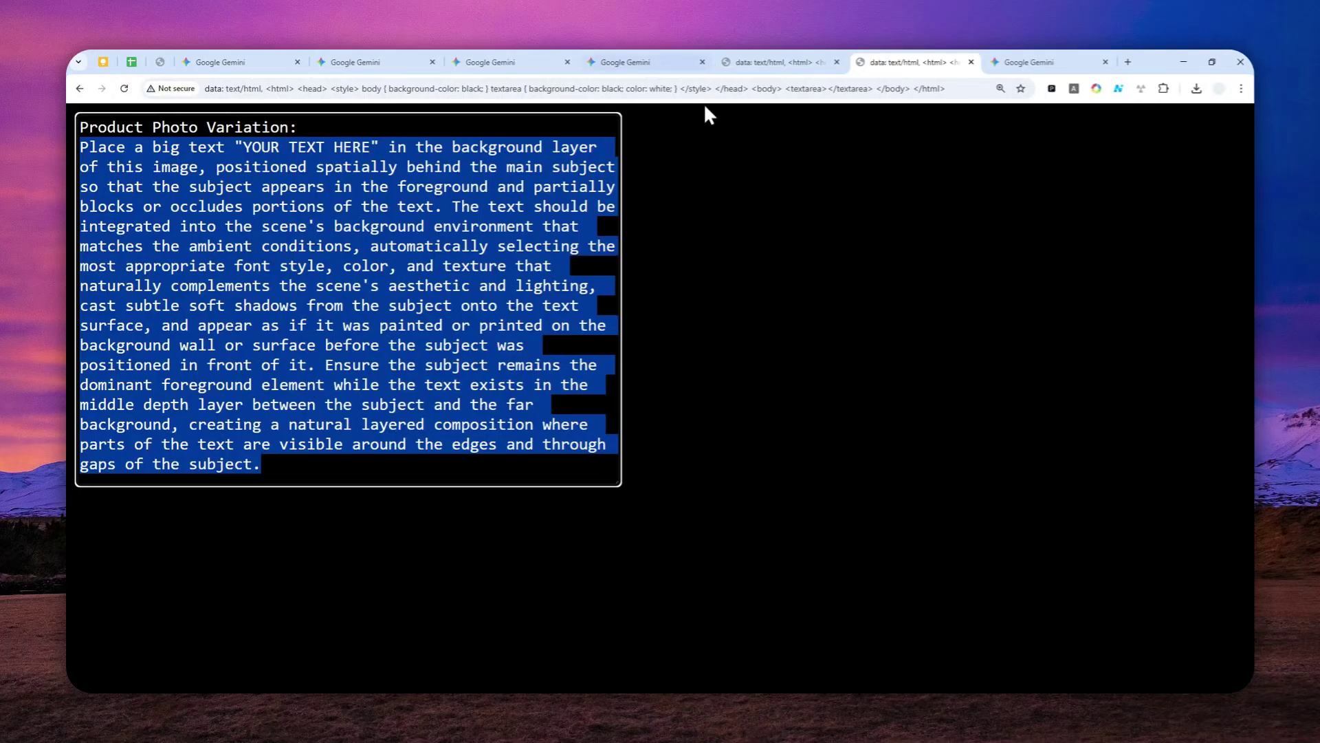
mouse_move(653, 56)
click(381, 59)
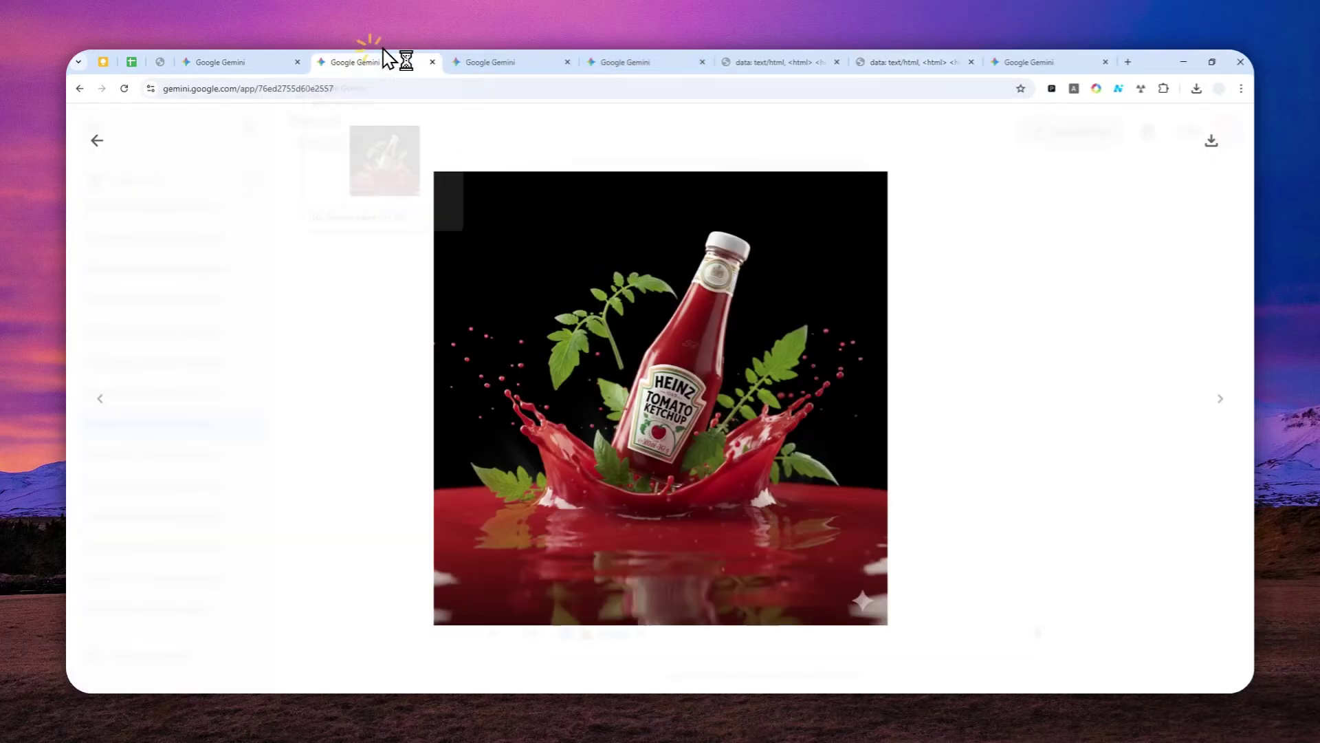
click(670, 57)
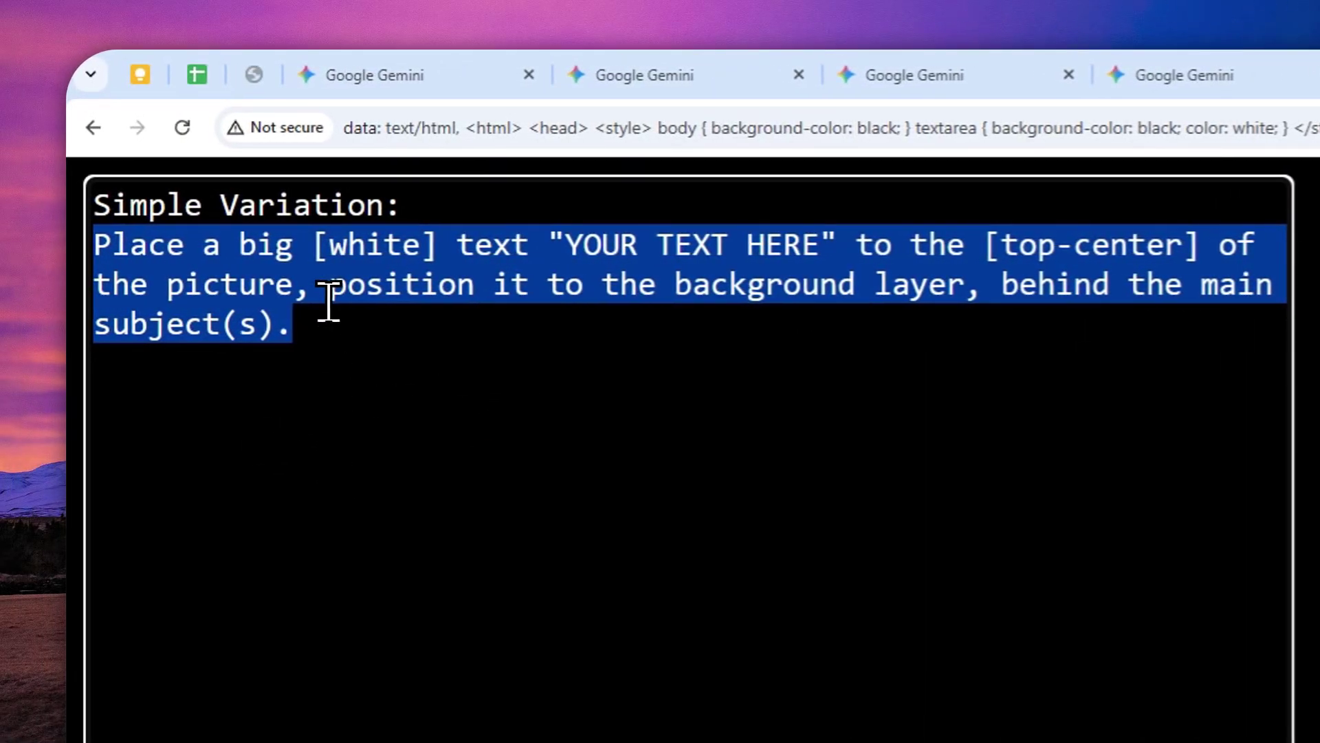
right_click(292, 272)
Copy the Simple Variation prompt and paste it into the new Gemini chat's prompt box.
click(385, 395)
click(863, 72)
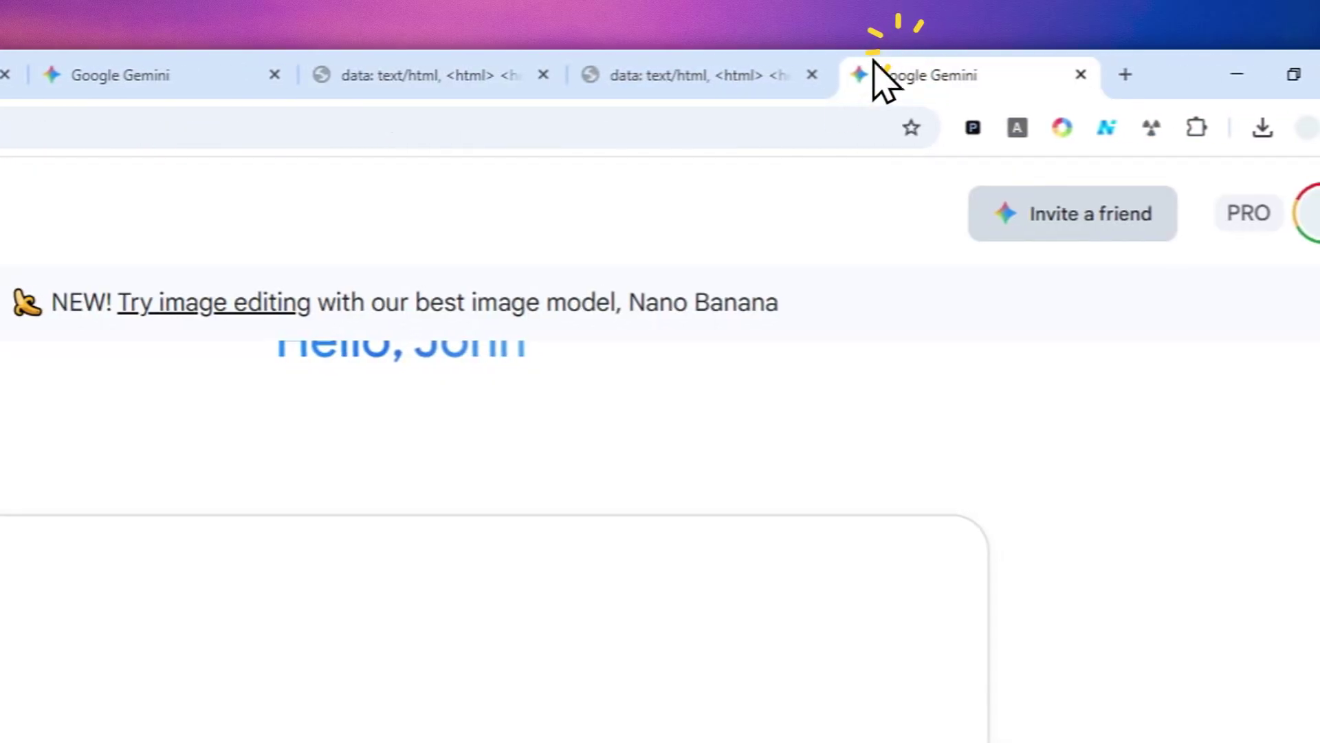
right_click(385, 545)
click(663, 519)
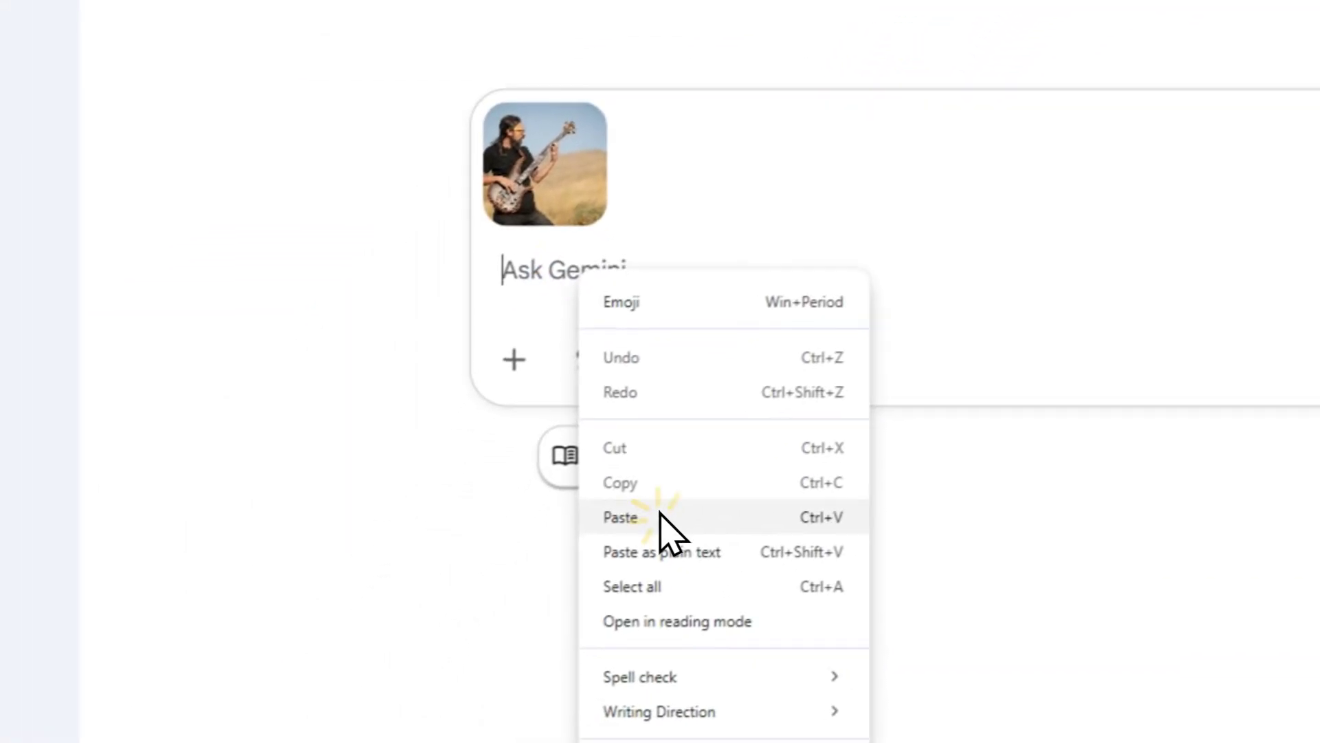
Replace YOUR TEXT HERE with 'I LOVE GUITAR' and review the white and top-center wording.
click(646, 242)
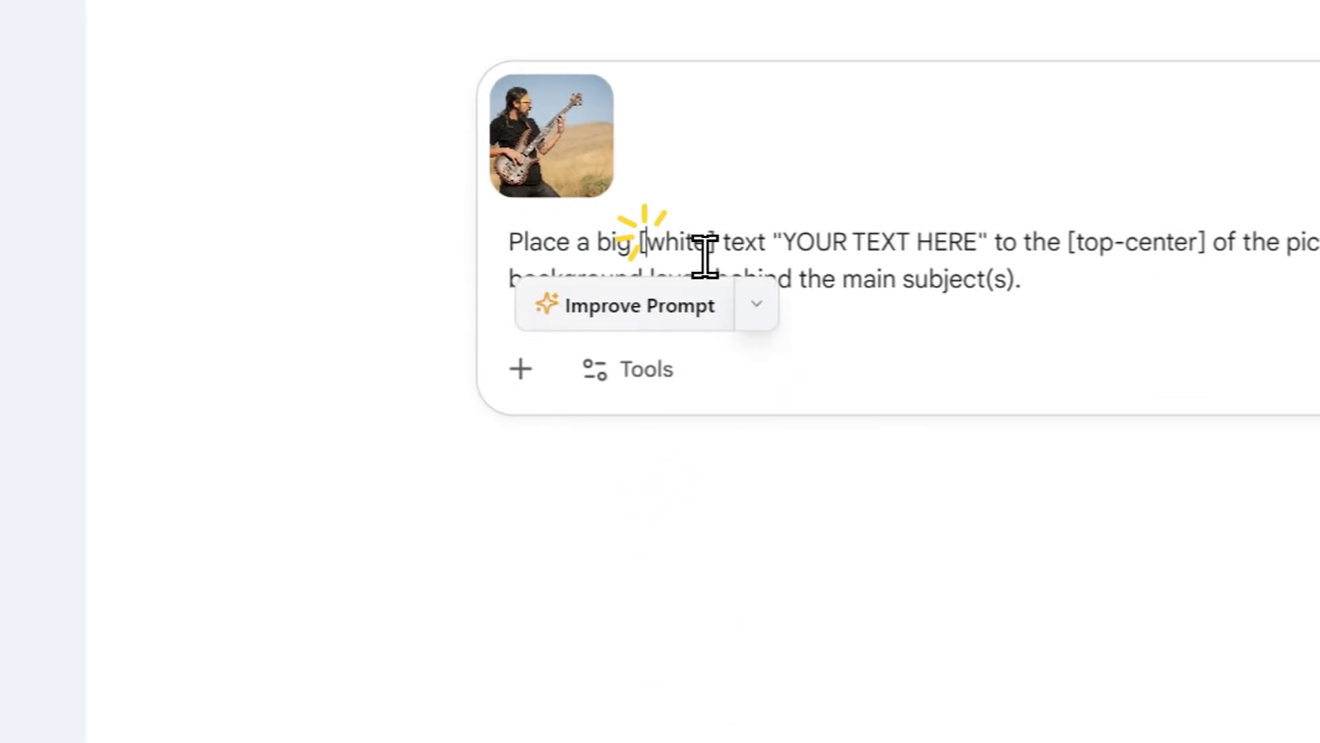
key(ctrl+shift+Right)
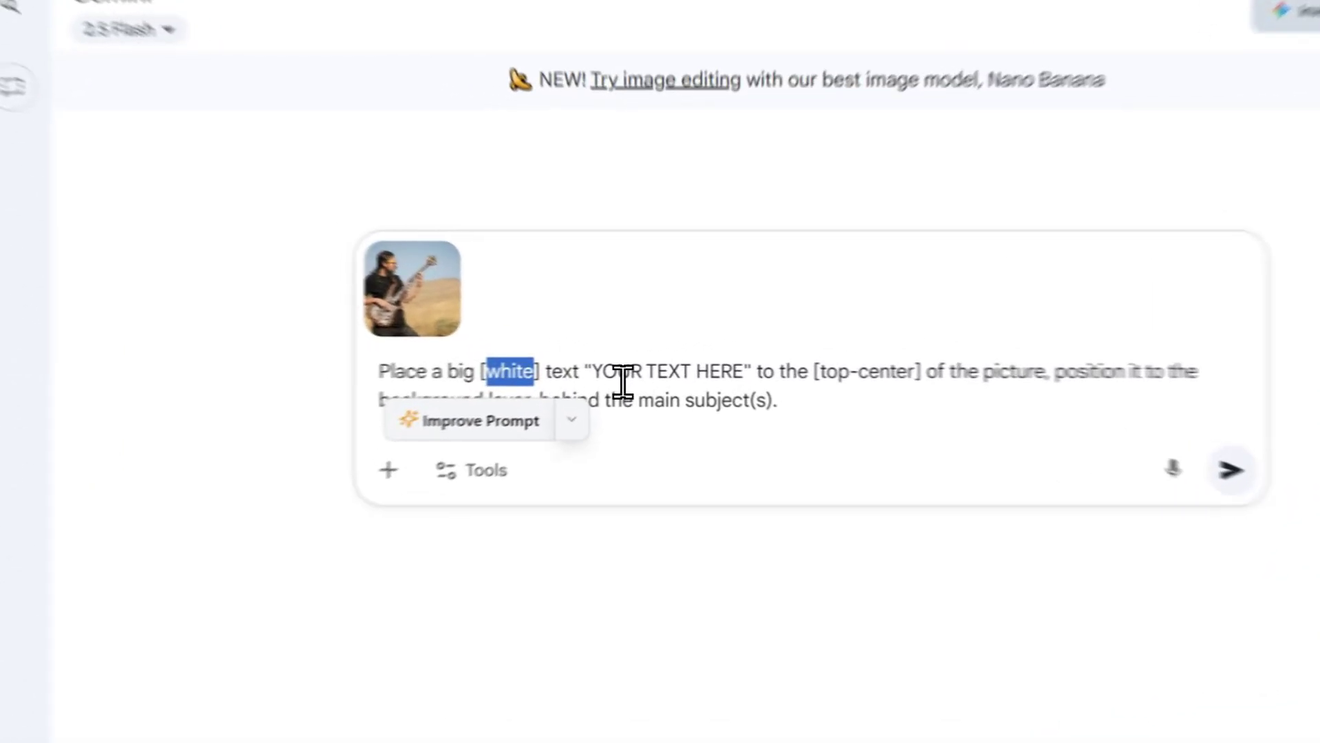
drag(643, 371, 741, 372)
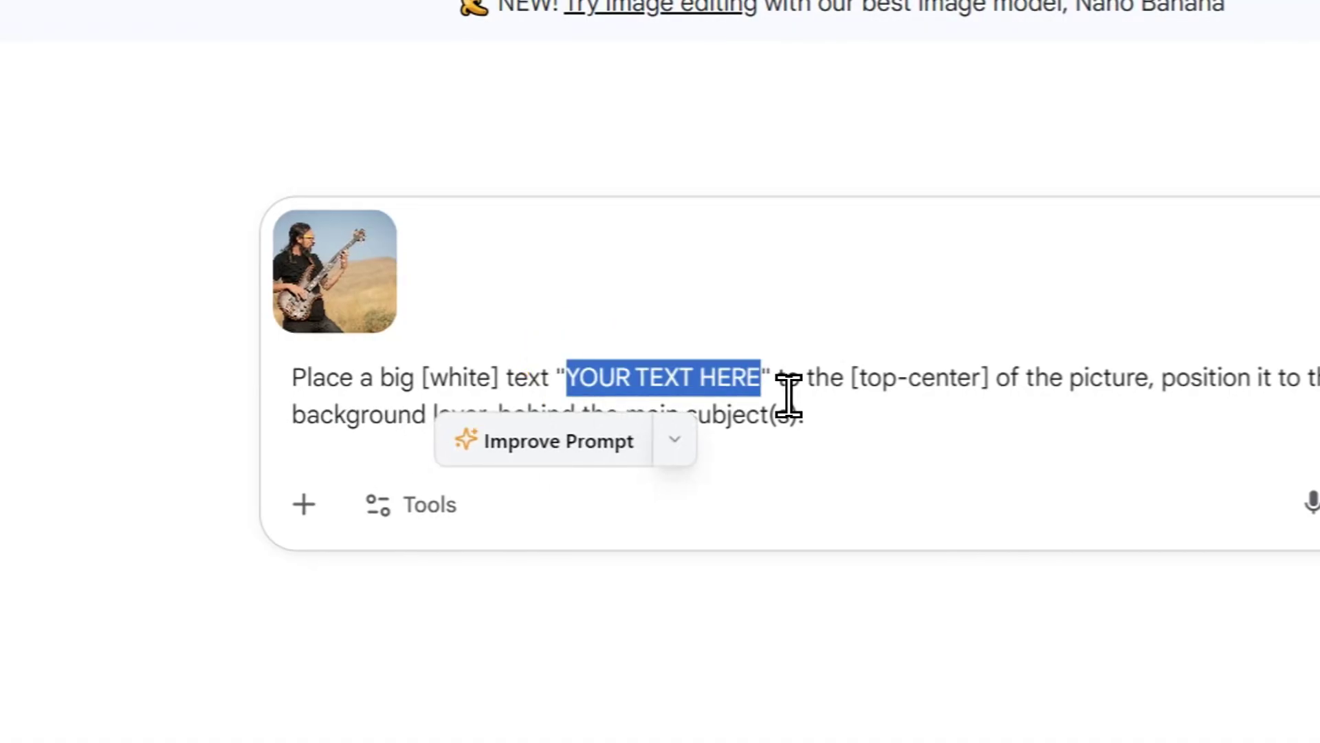
text(I LOVE)
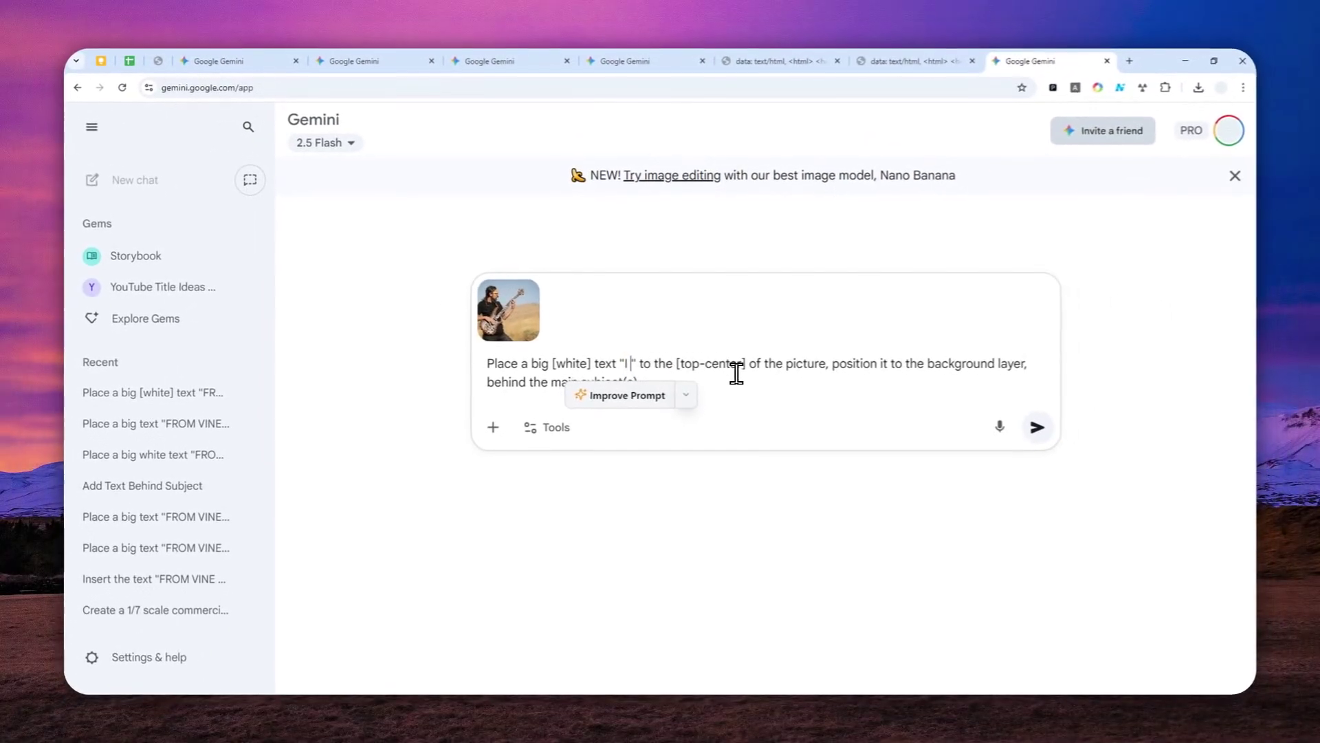
text( GUITAR)
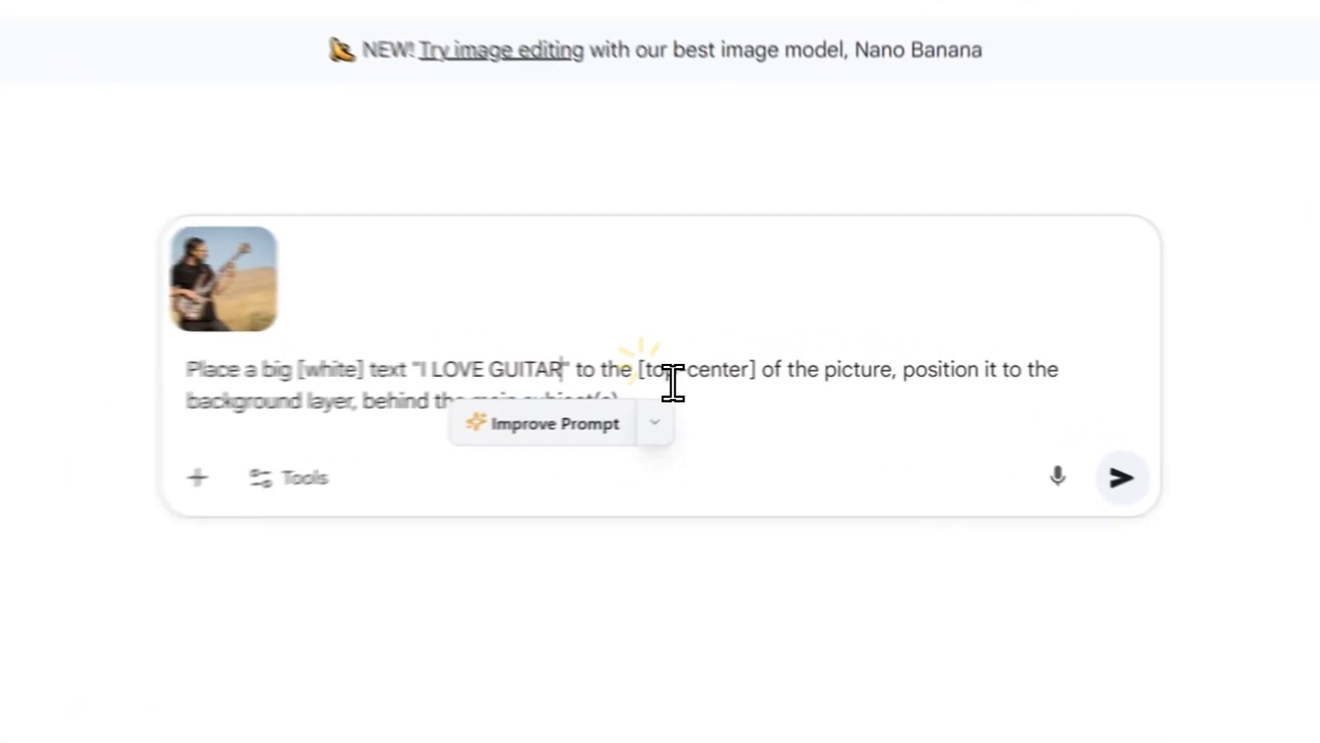
drag(756, 363, 814, 364)
drag(749, 401, 757, 399)
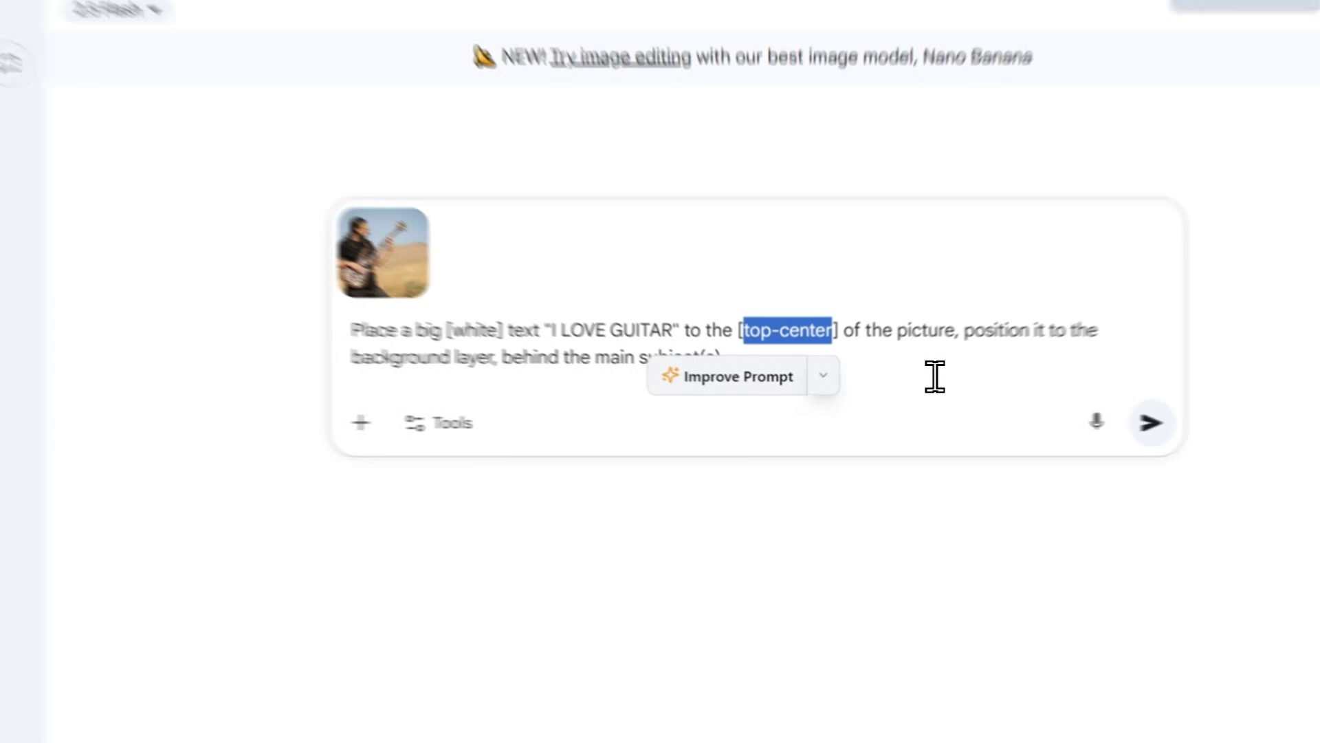
Send the I LOVE GUITAR prompt, view the result full size, then redo it for a second version.
click(935, 377)
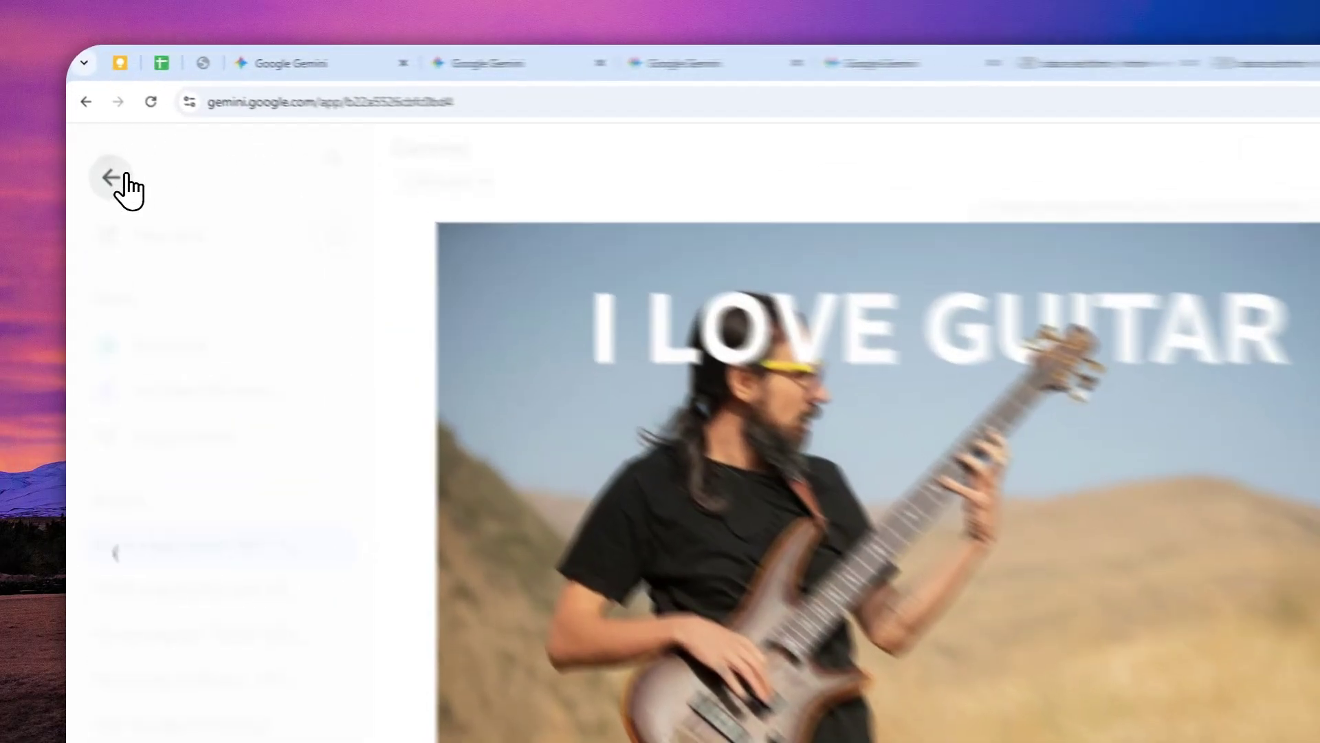
click(97, 141)
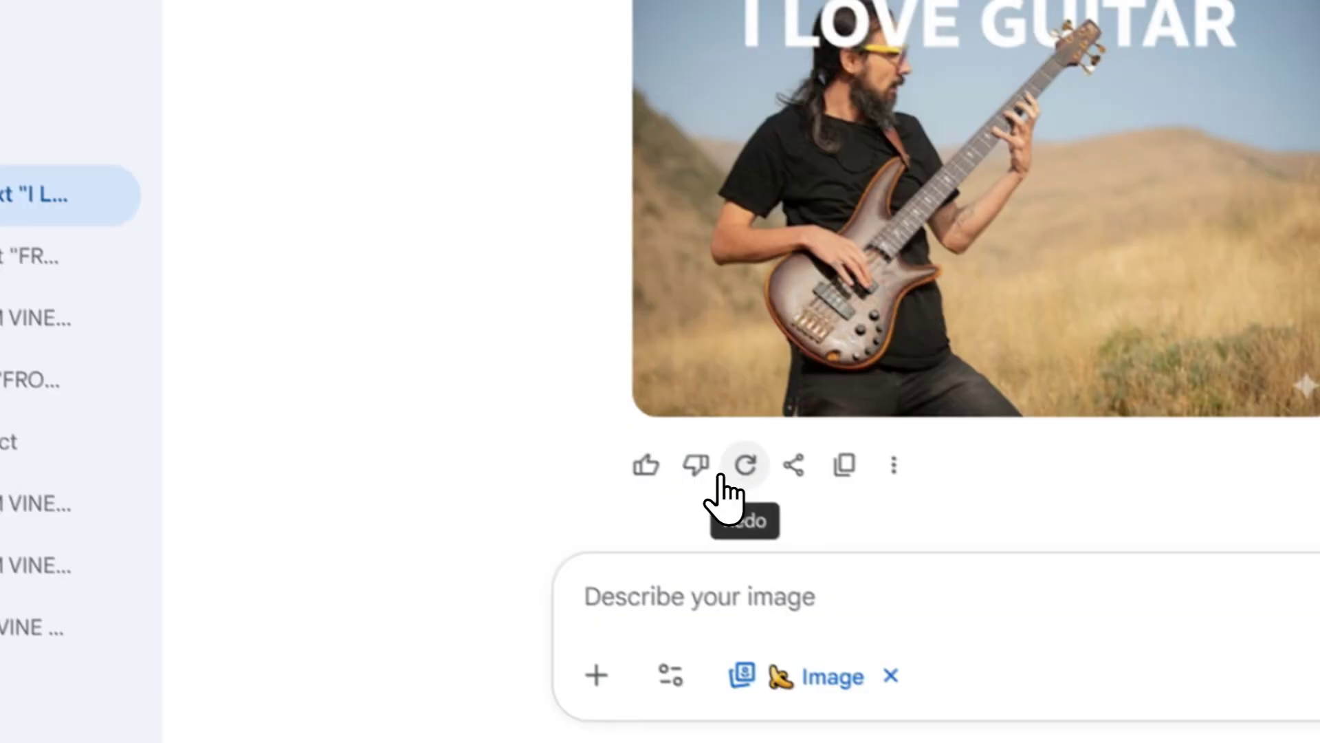
click(720, 478)
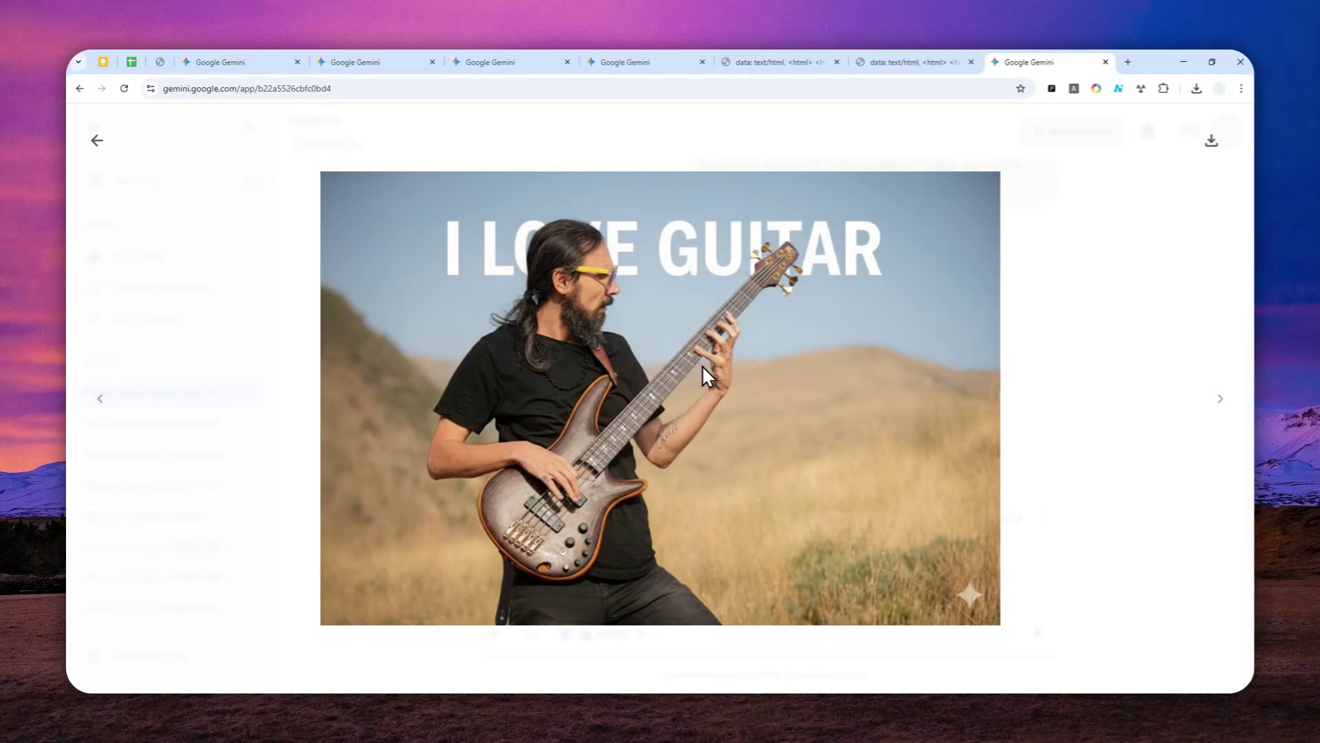
click(97, 141)
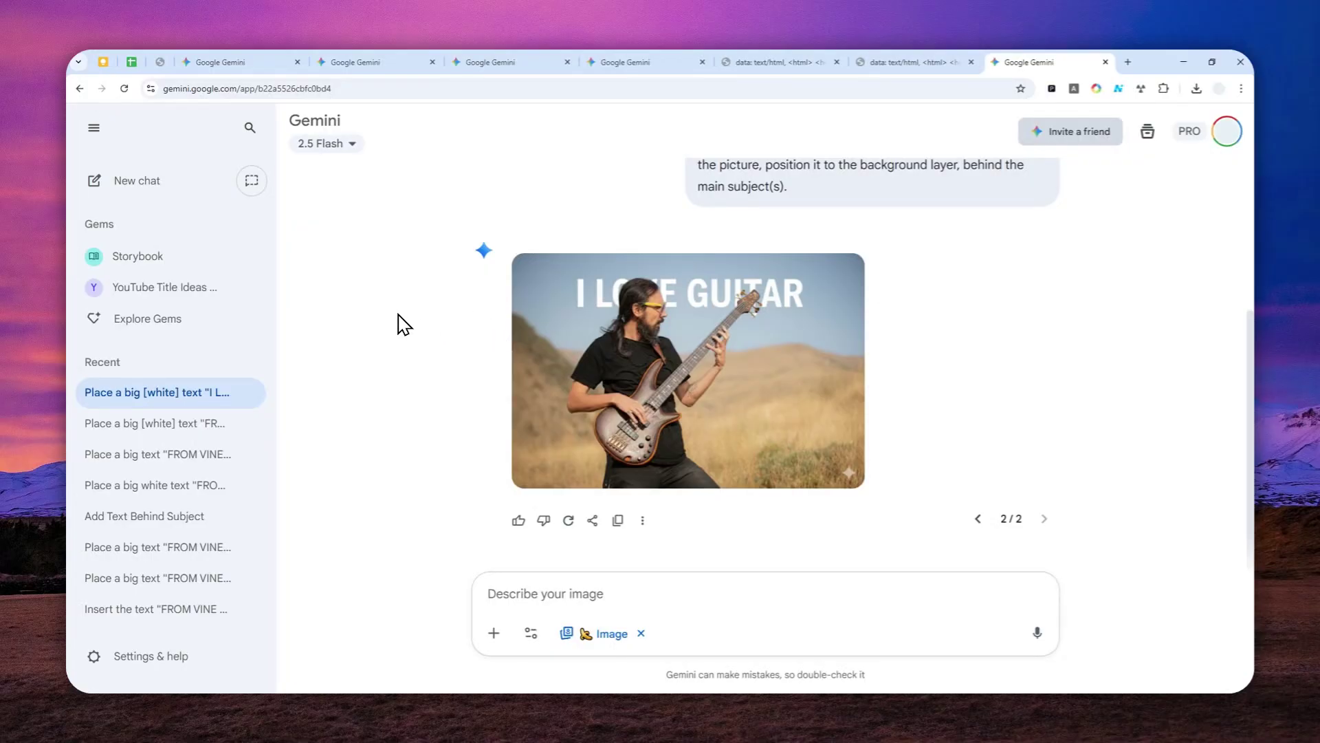
Open Gemini in a new tab and attach the red-and-black shoe photo.
click(1126, 61)
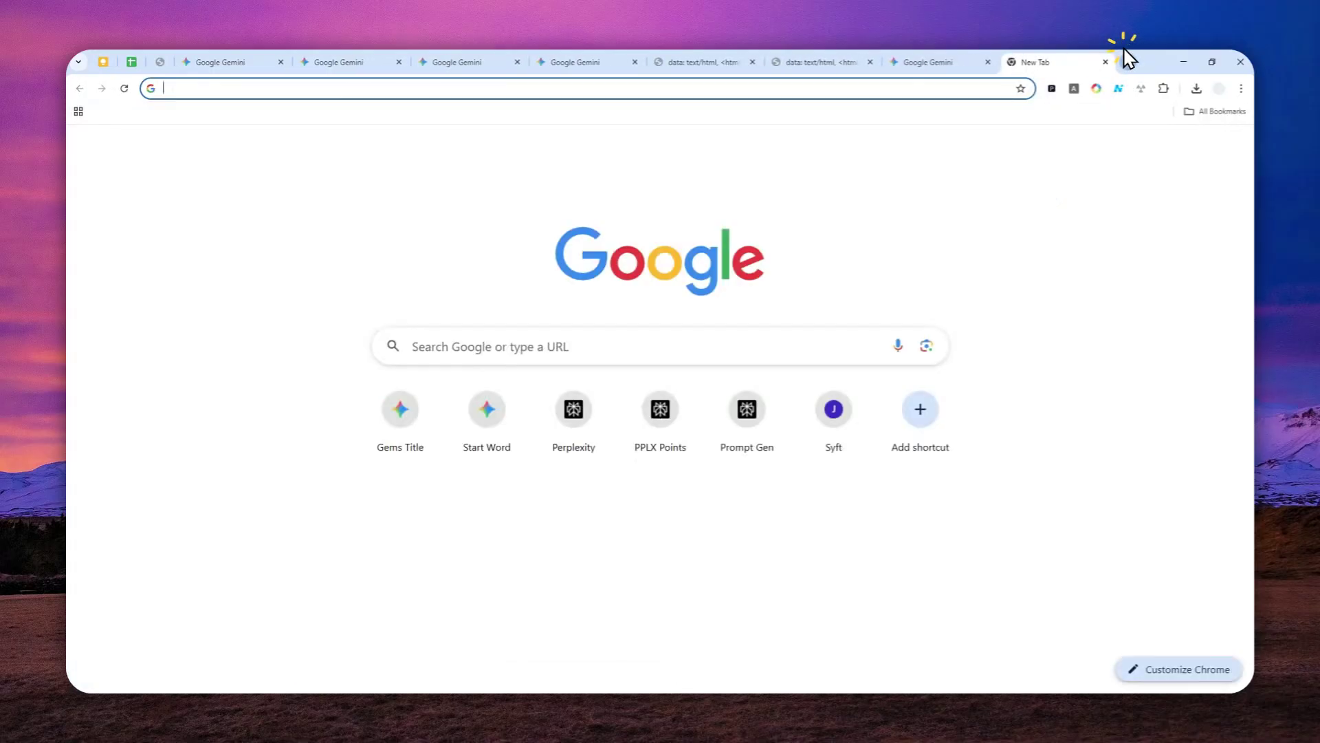
text(gem)
key(Return)
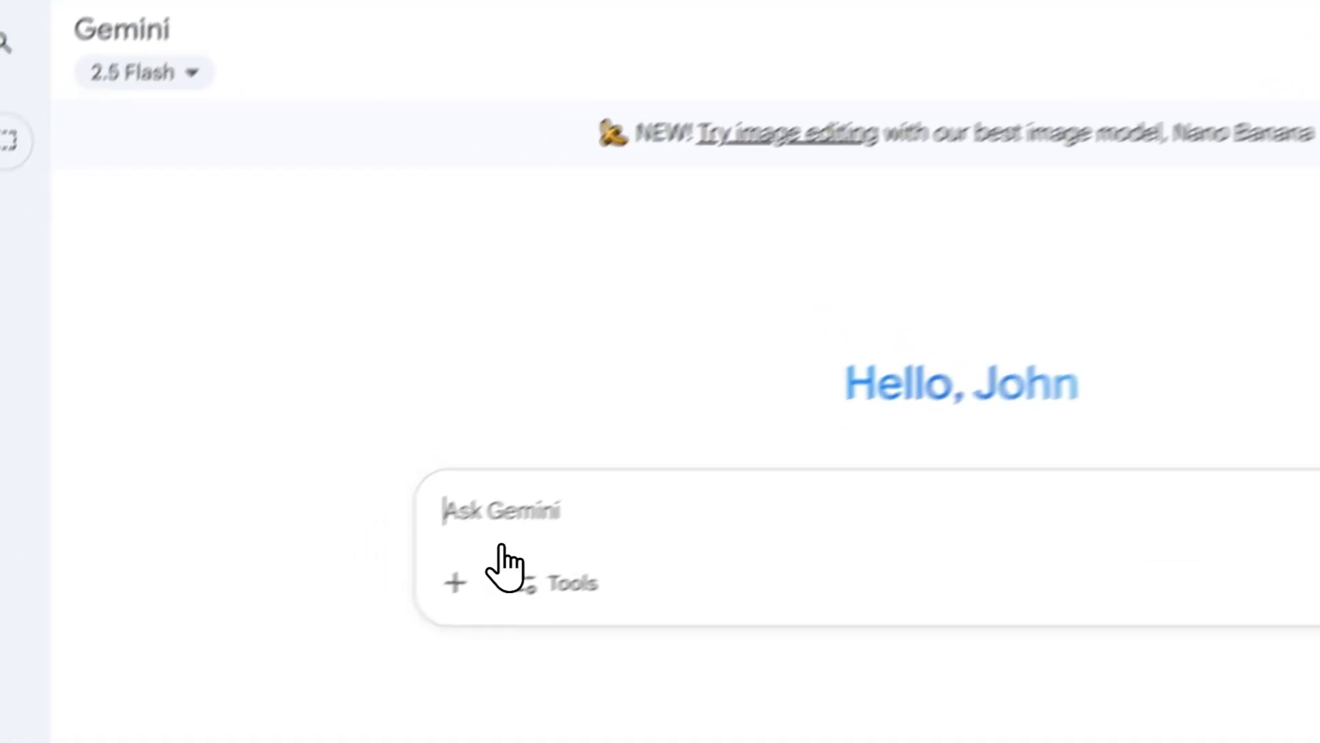
click(490, 420)
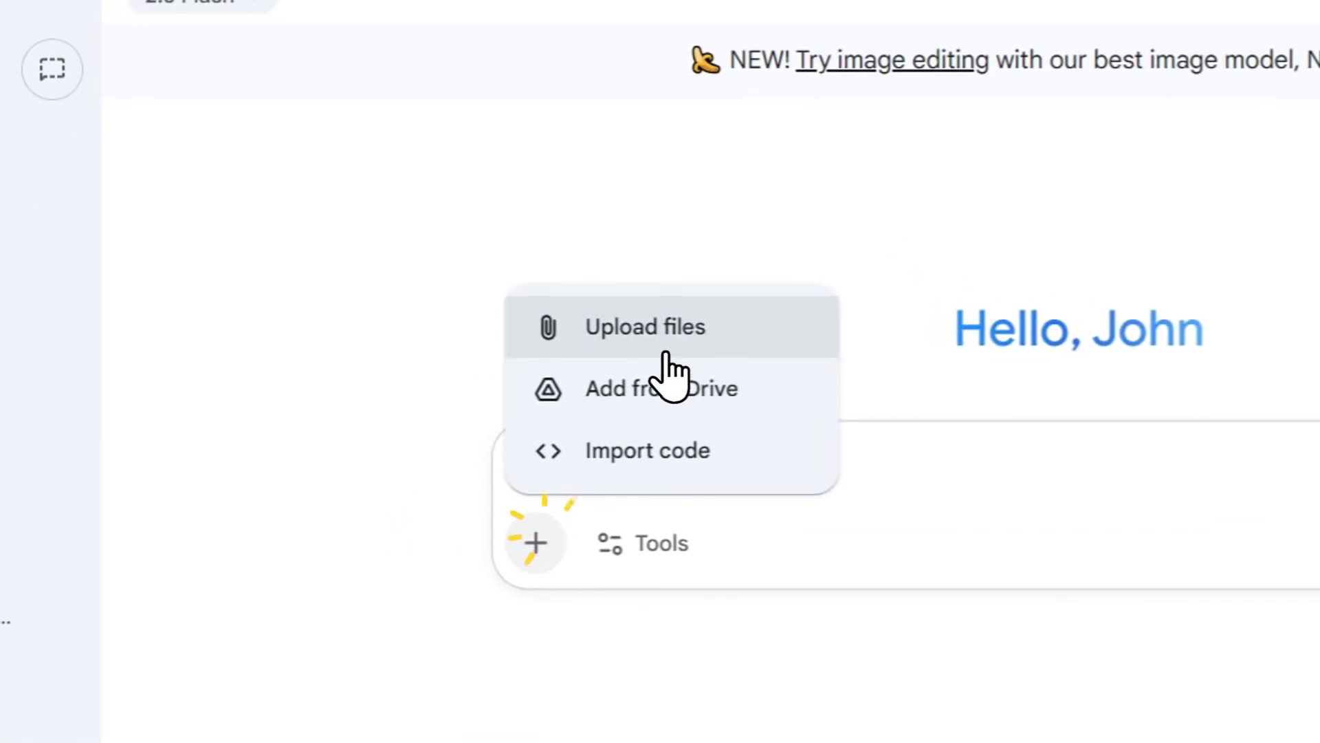
click(683, 325)
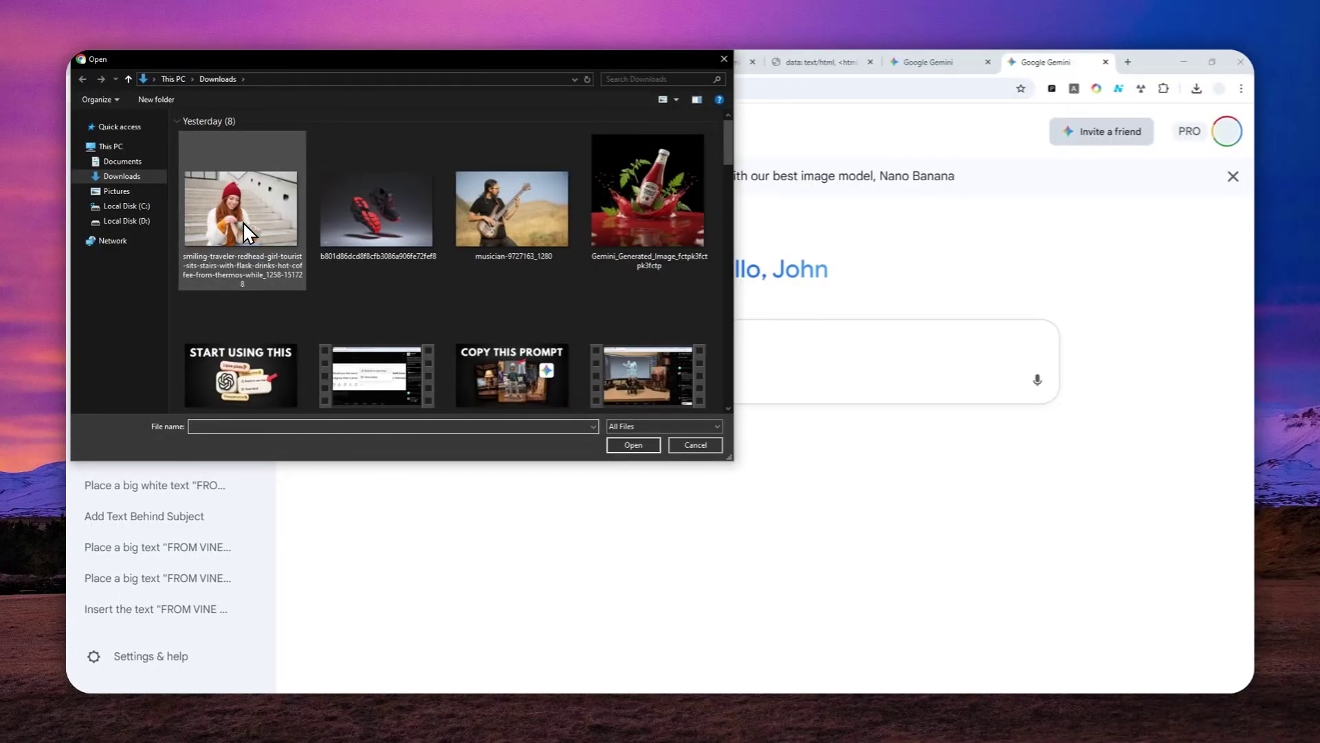
click(379, 212)
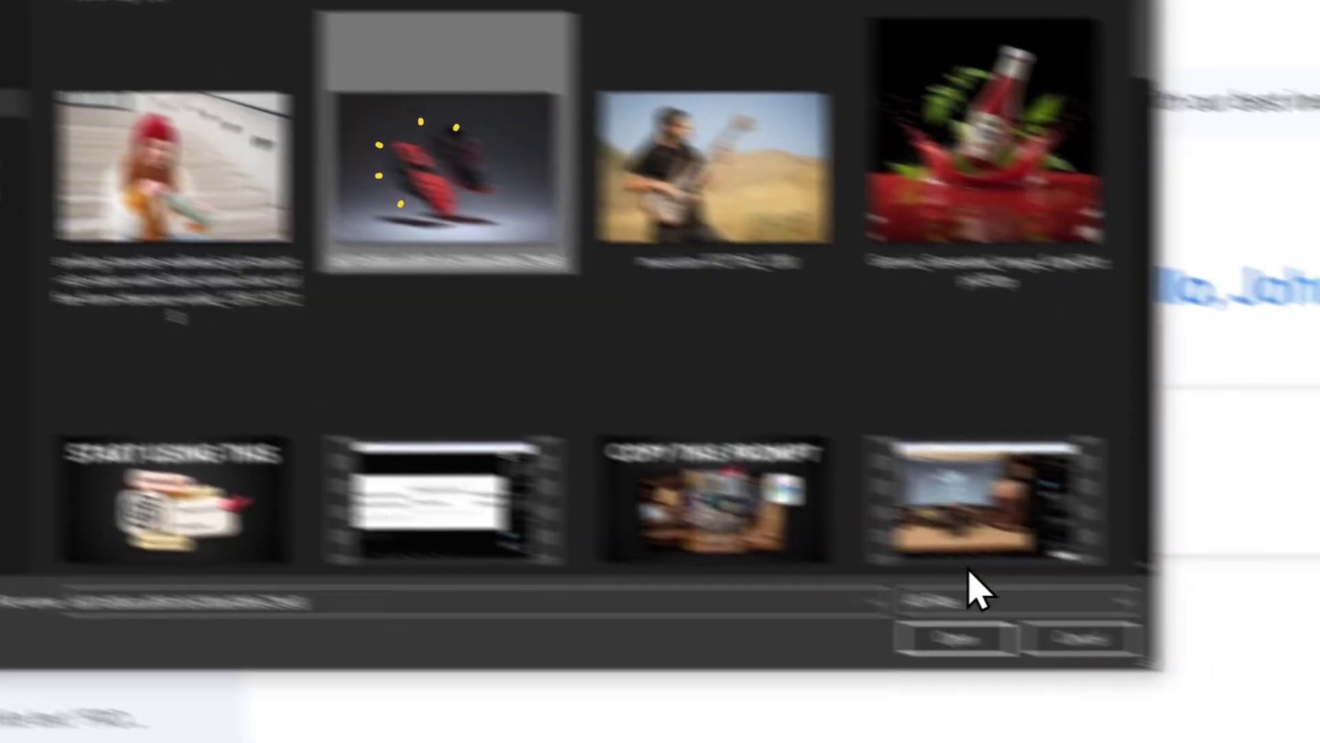
click(956, 638)
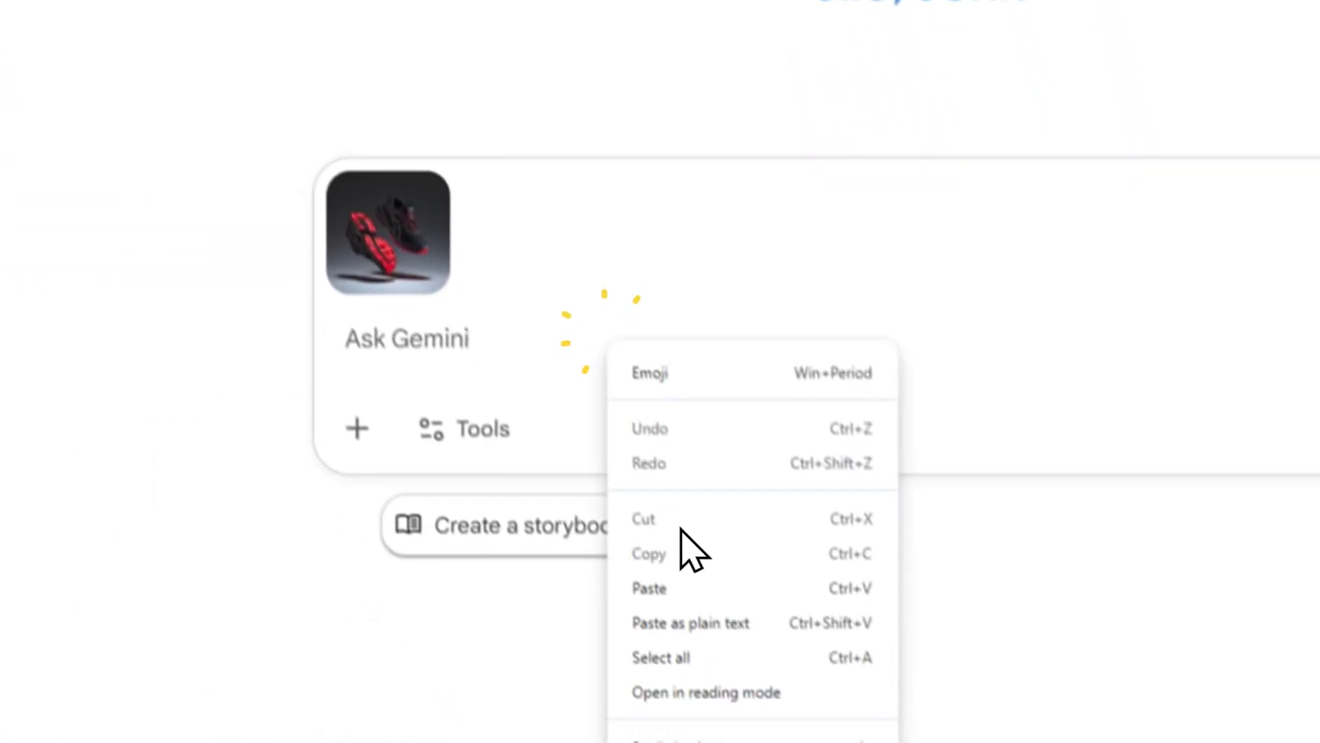
Paste the text-behind-subject prompt and replace YOUR TEXT HERE with 'UNLEASH YOUR SPEED'.
click(730, 742)
scroll(789, 506, up, 3)
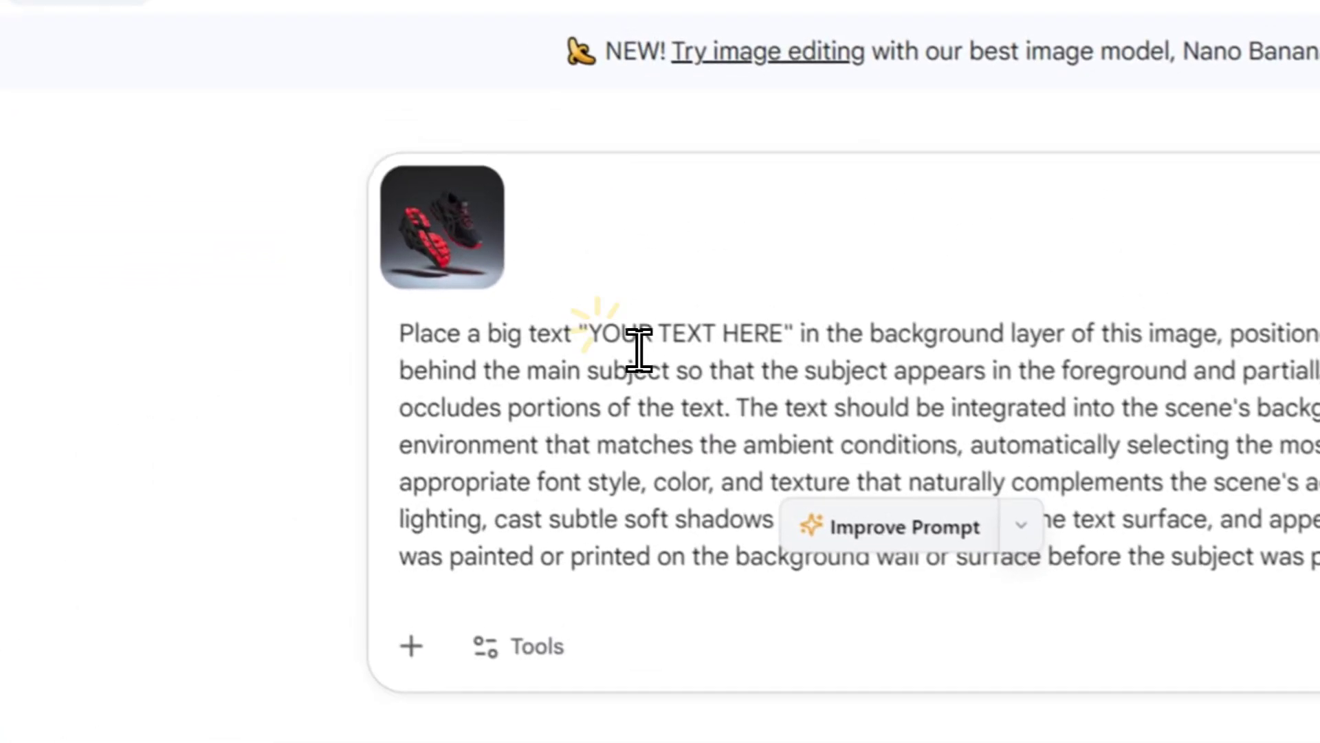
drag(527, 200, 723, 200)
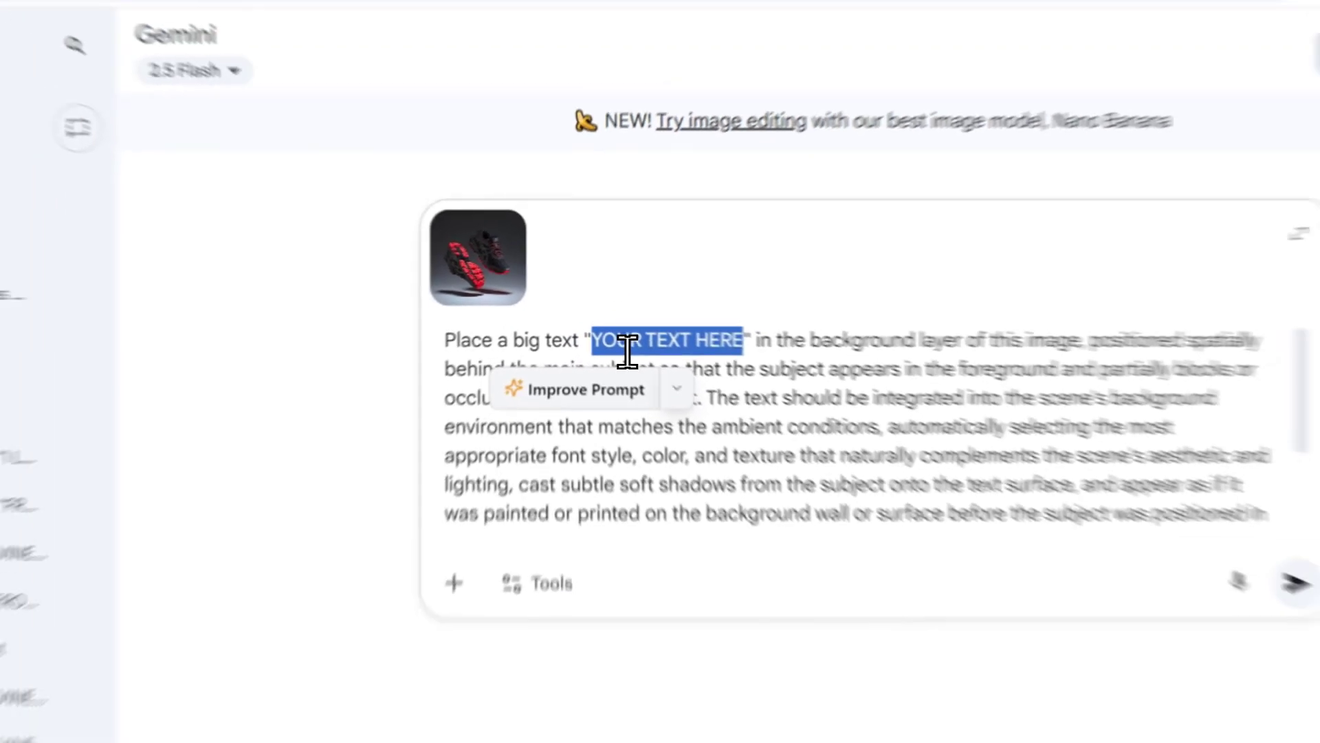
text(UNLEASH YOUR)
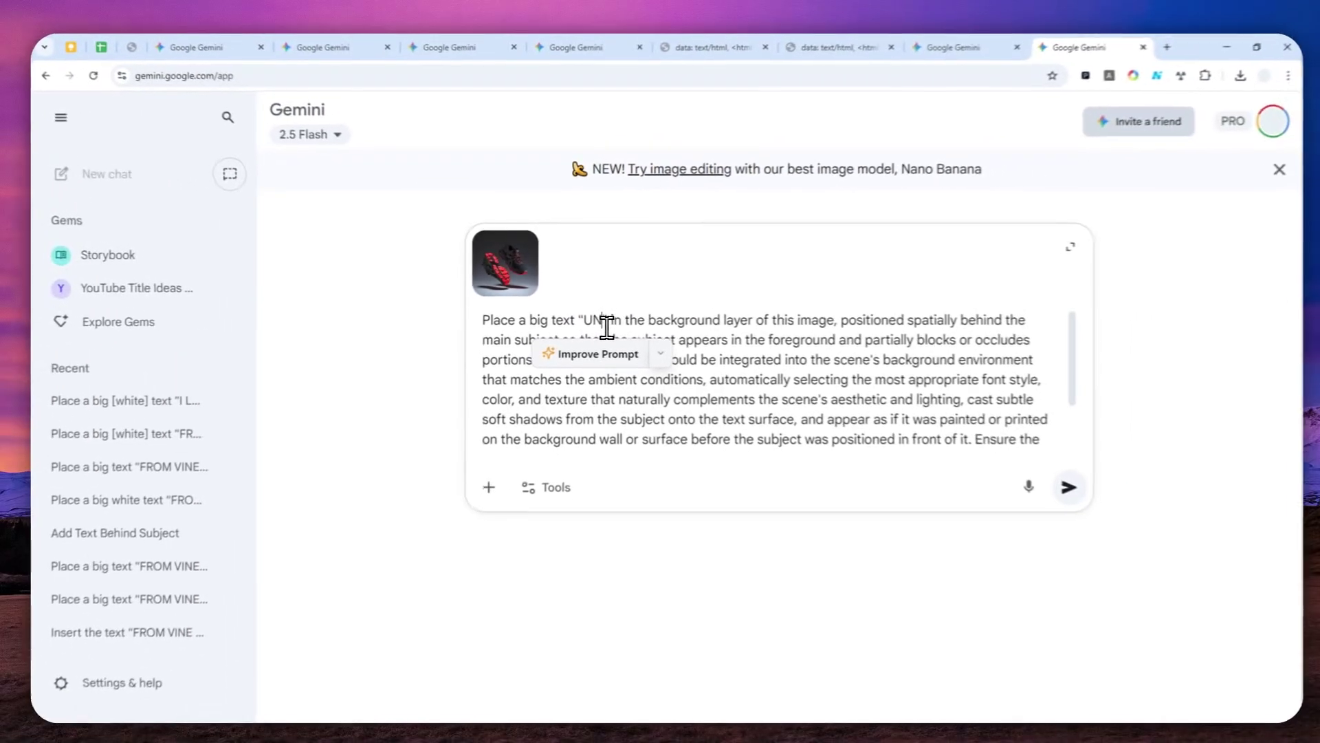
text( SPEED)
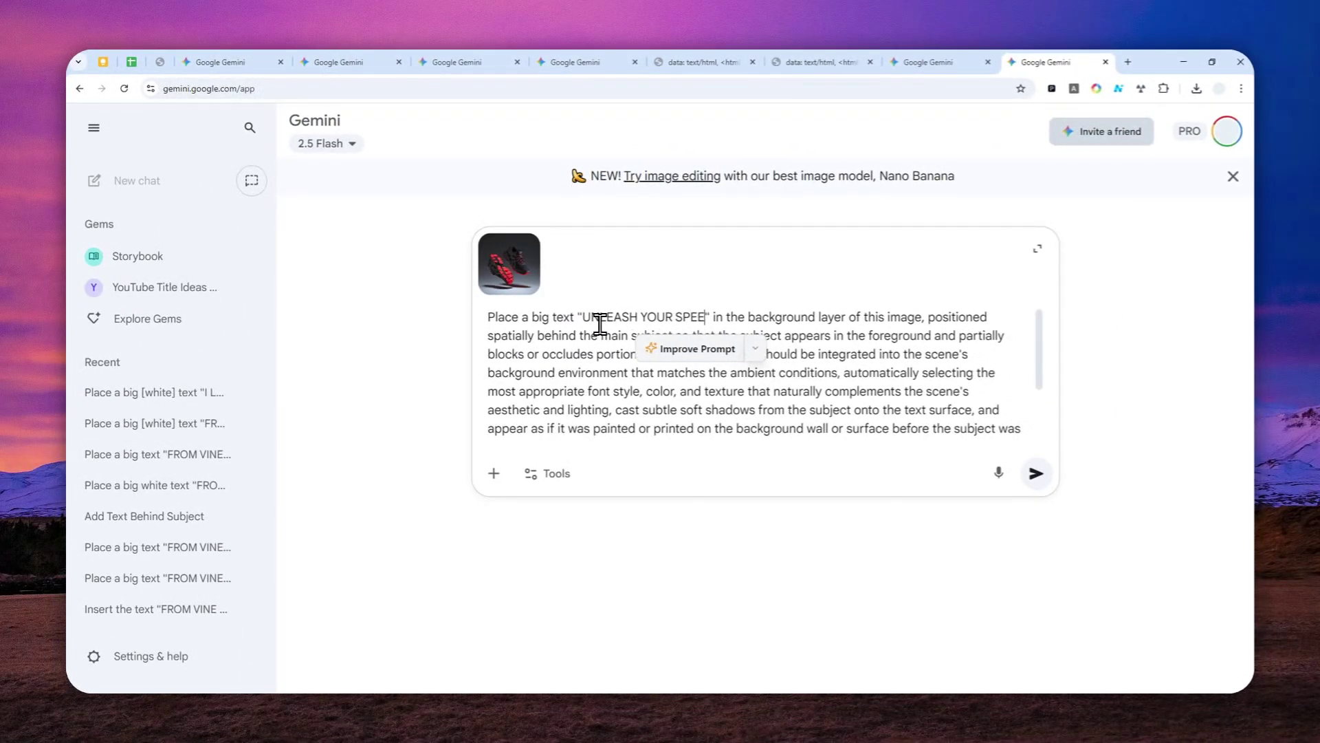
Generate the UNLEASH YOUR SPEED shoe image with Create images, view it, then revisit the ketchup tabs.
click(548, 473)
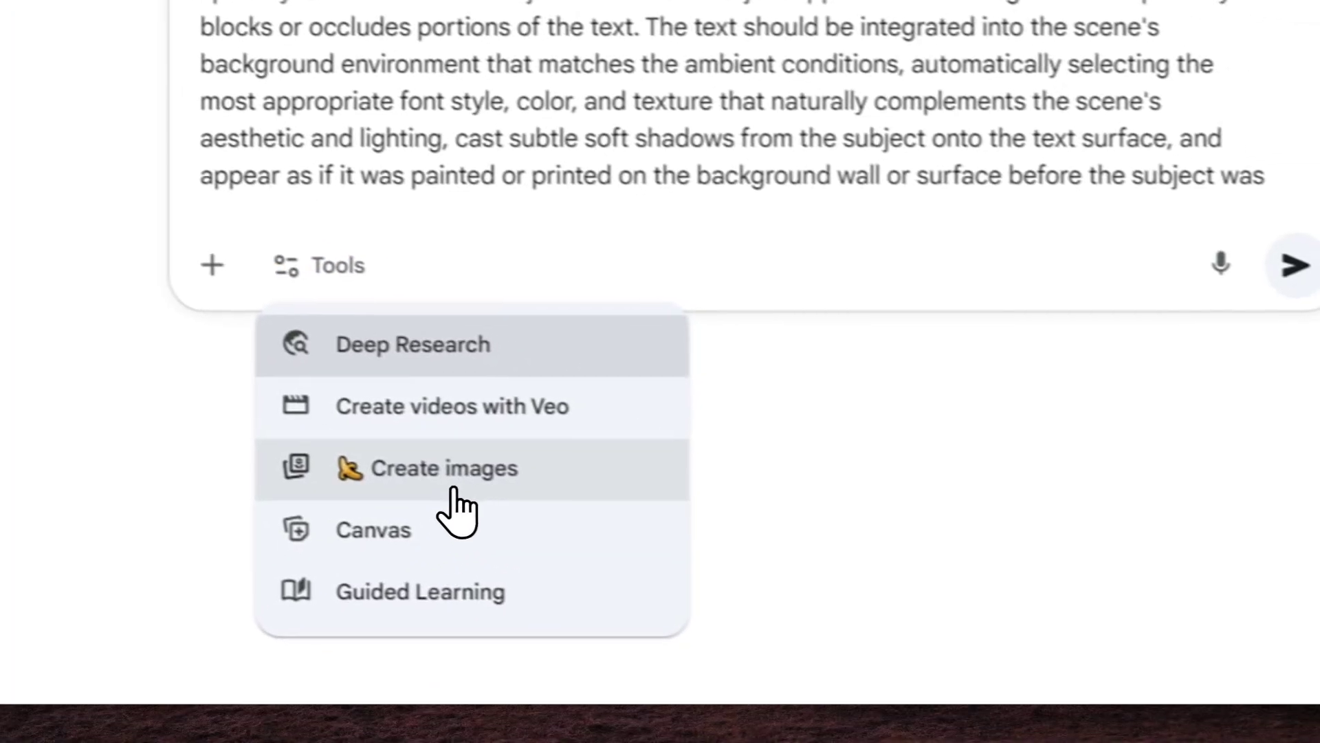
click(608, 573)
click(1265, 255)
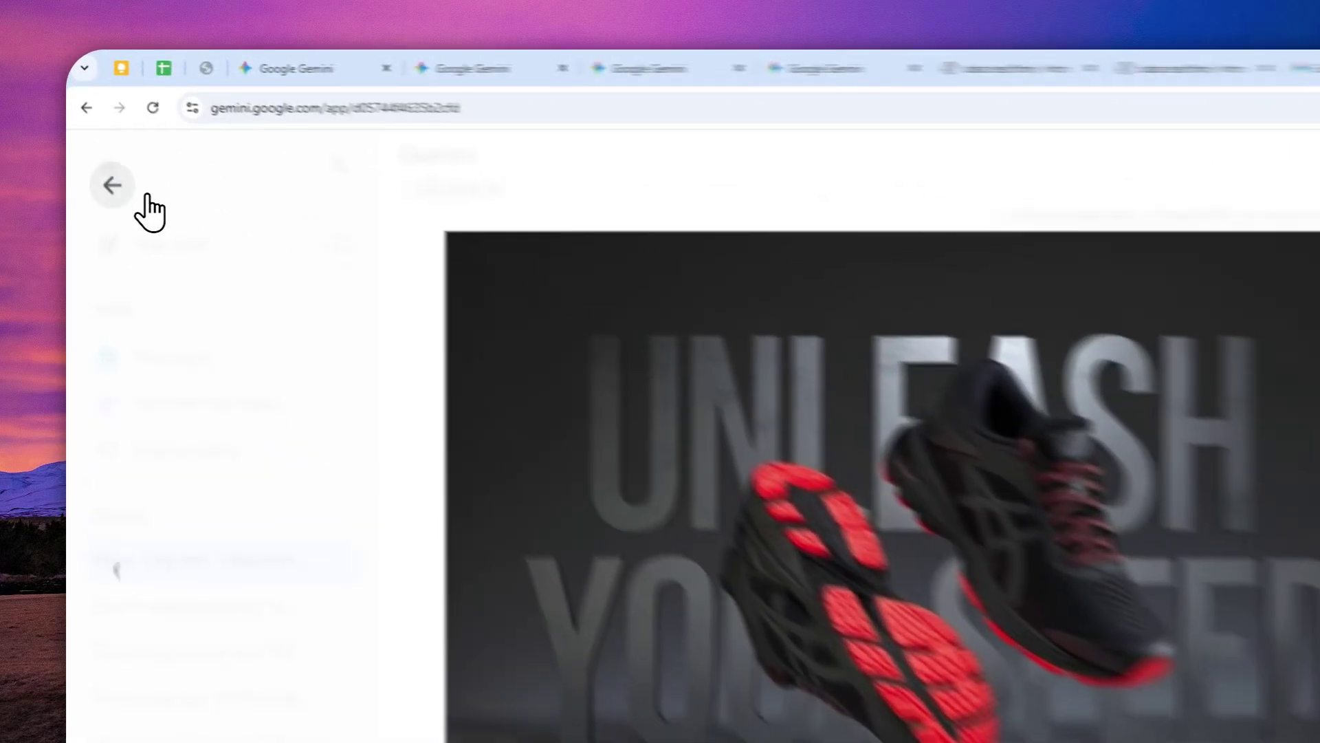
click(97, 140)
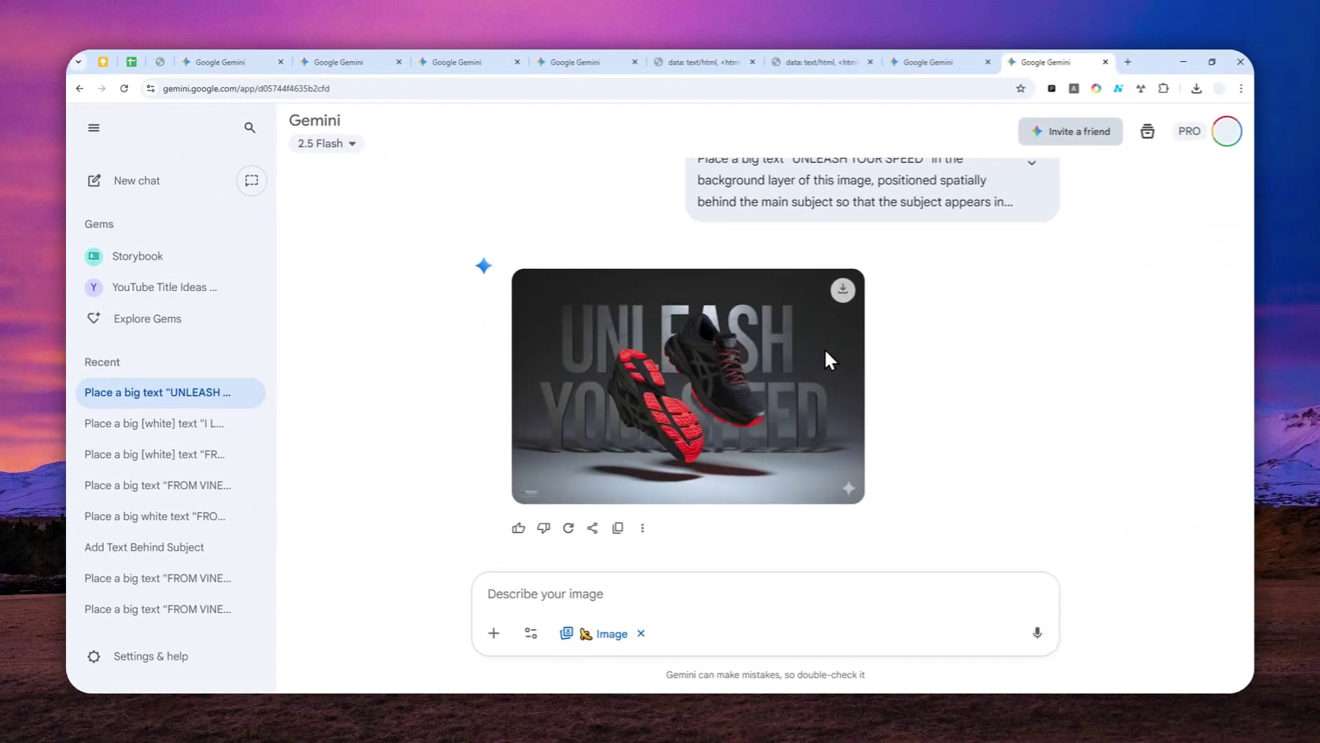
click(341, 52)
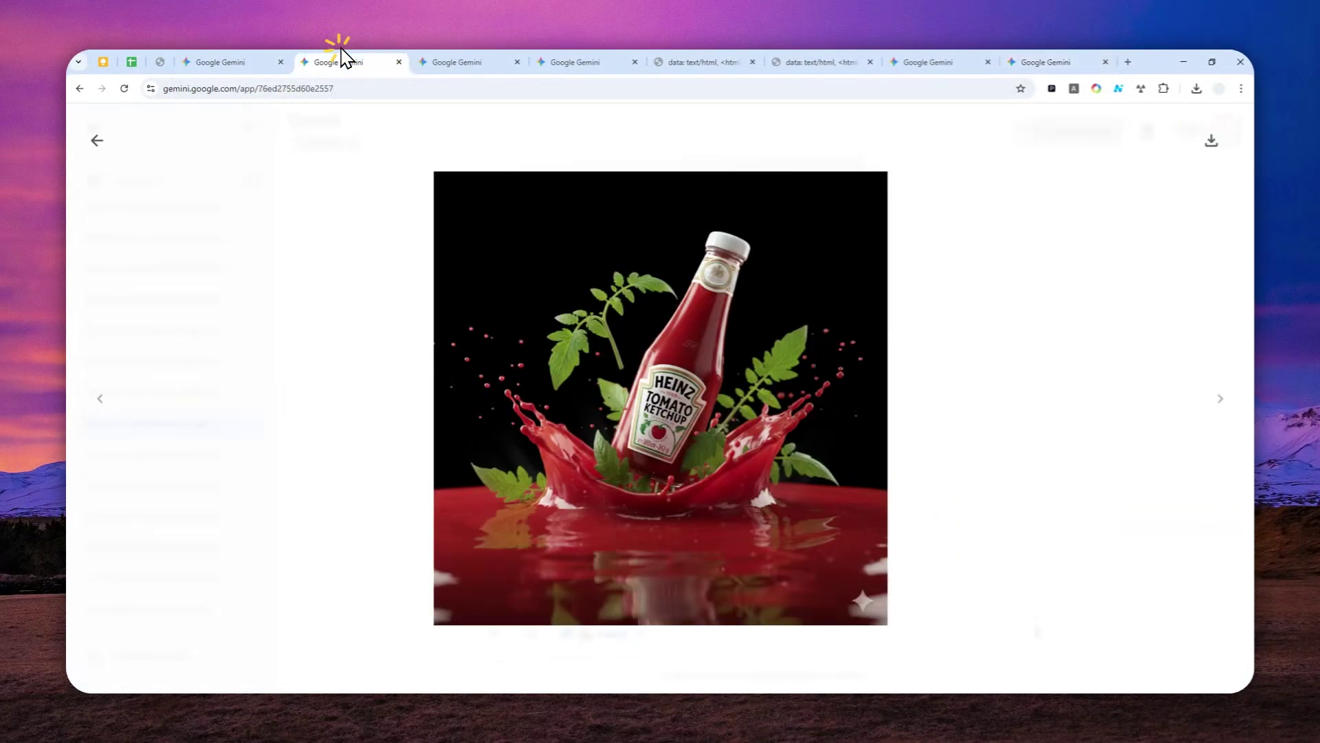
click(477, 54)
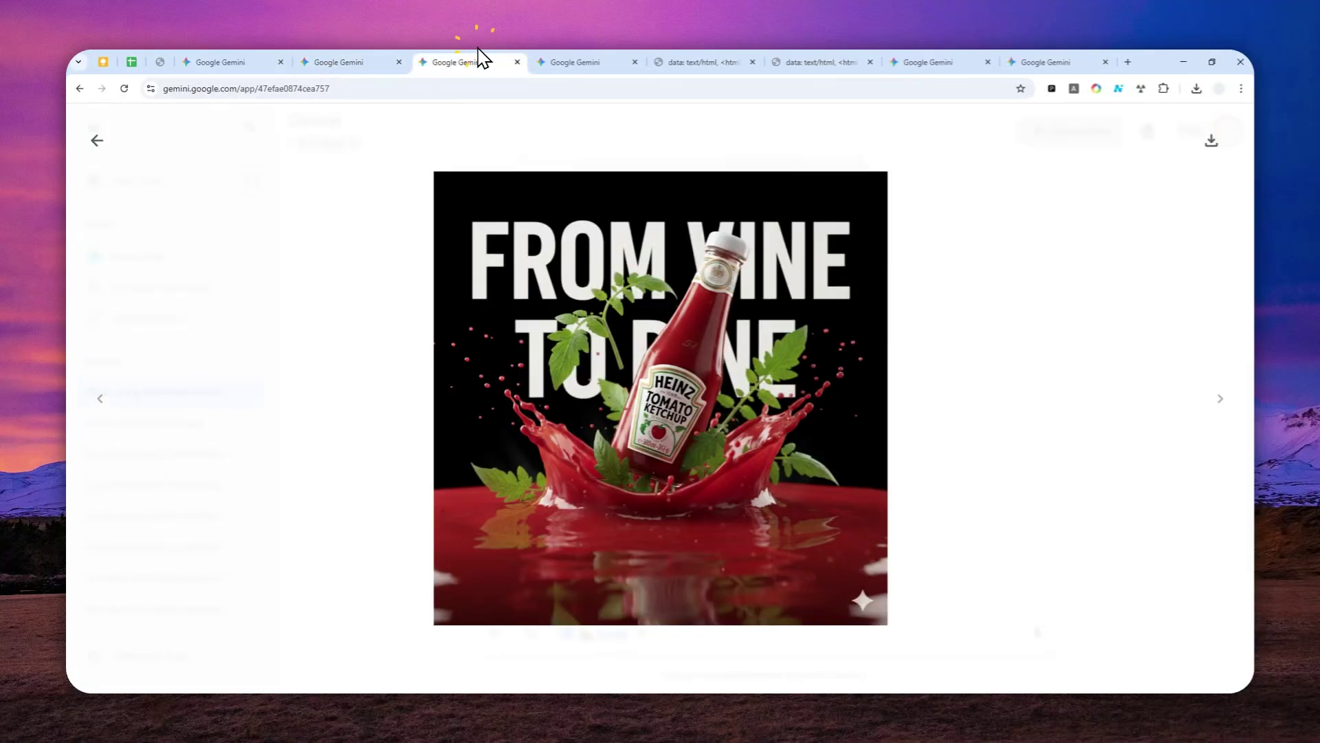